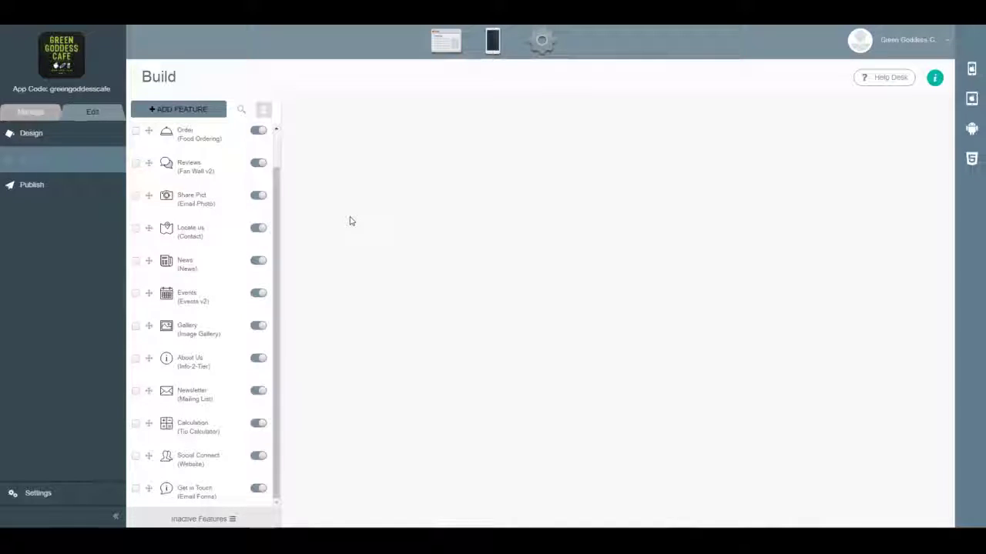
Add a QR Coupon feature named 'QR Coupons' to the cafe app
left_click(181, 116)
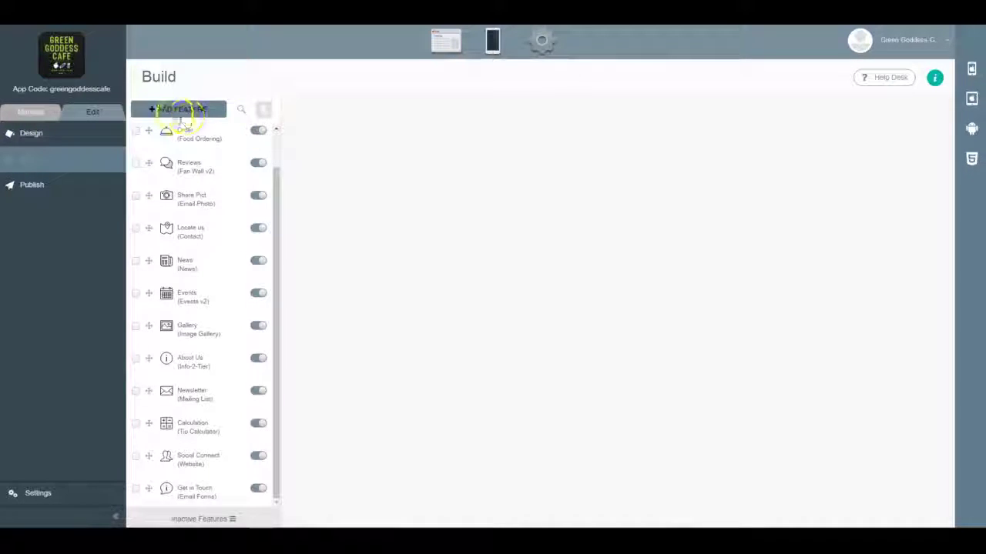
left_click(176, 113)
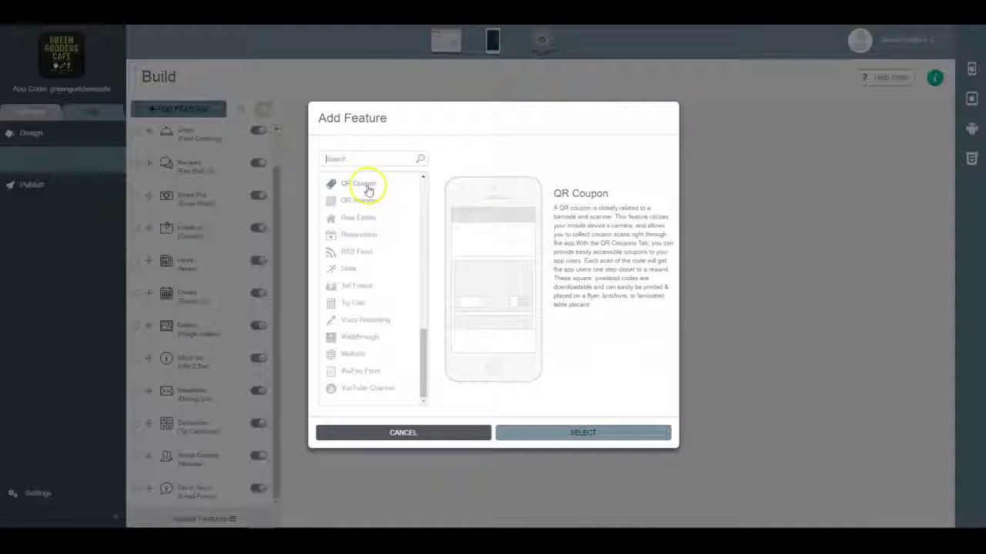
scroll(367, 291, "up", 1)
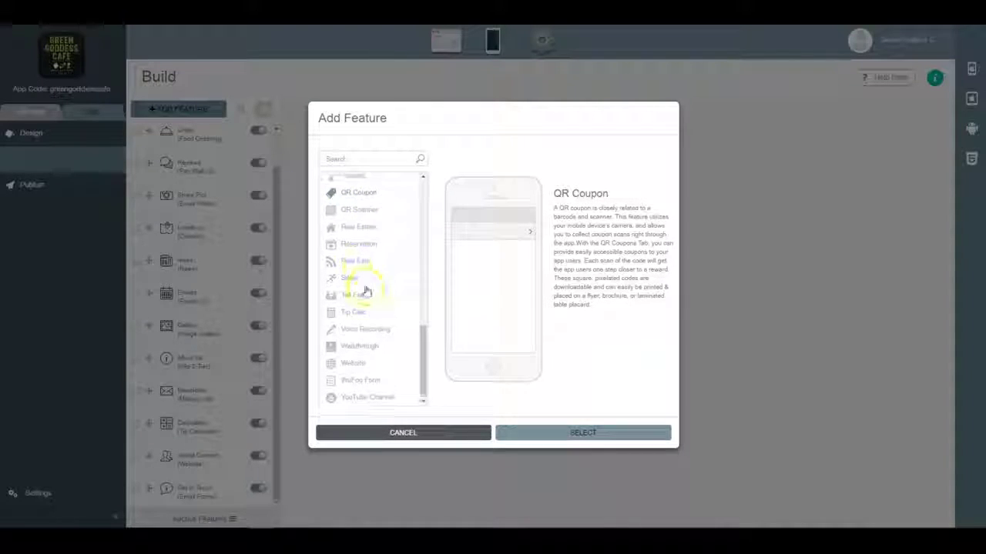
scroll(367, 291, "up", 5)
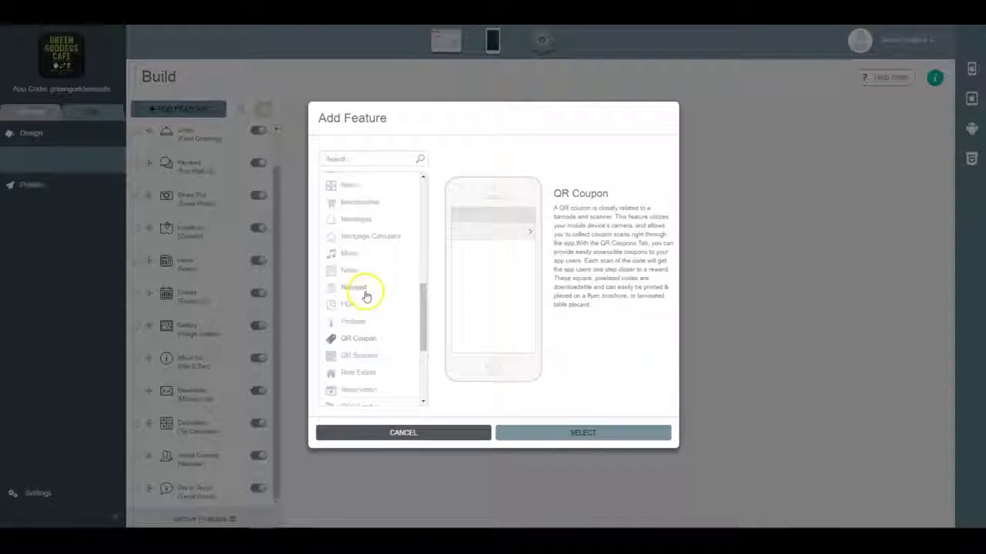
left_click(549, 439)
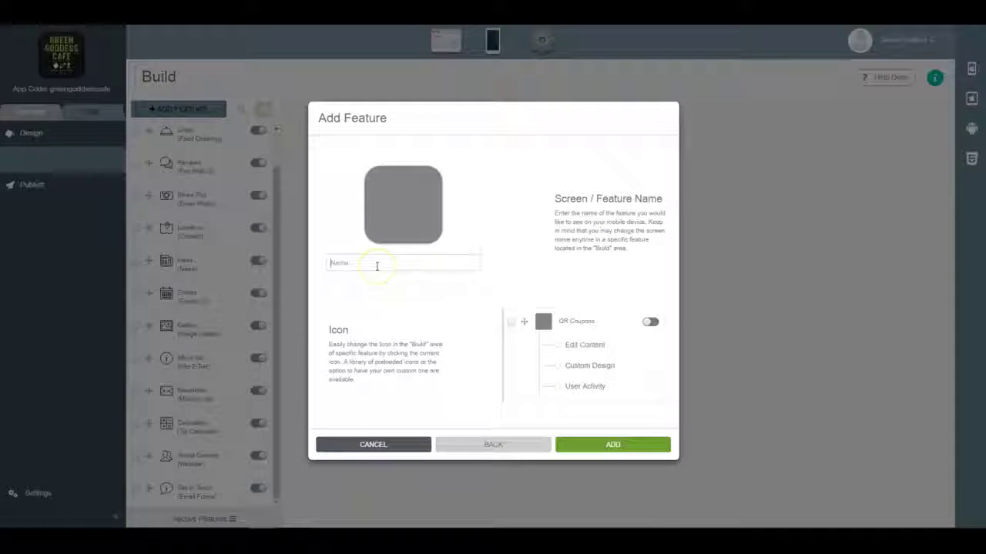
type("QR C")
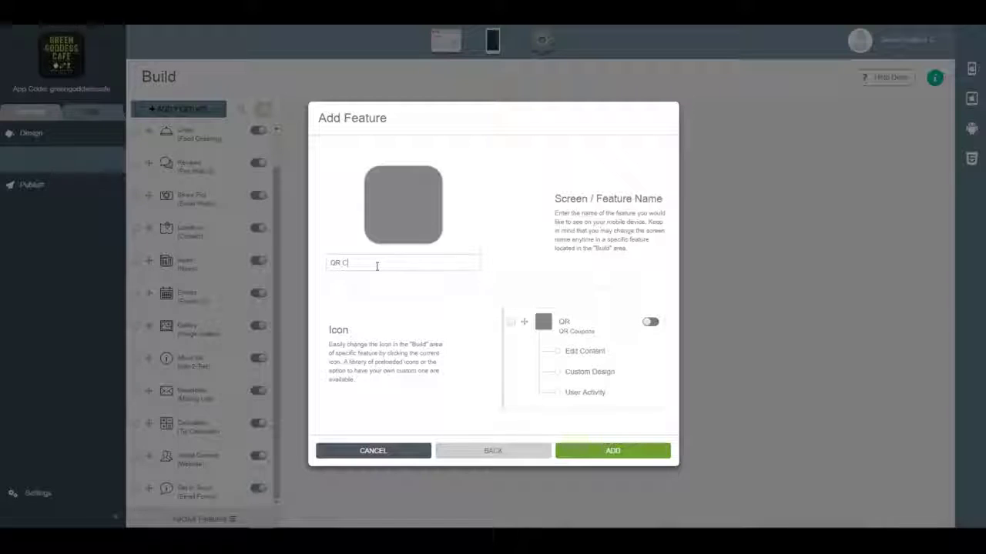
type("oupons")
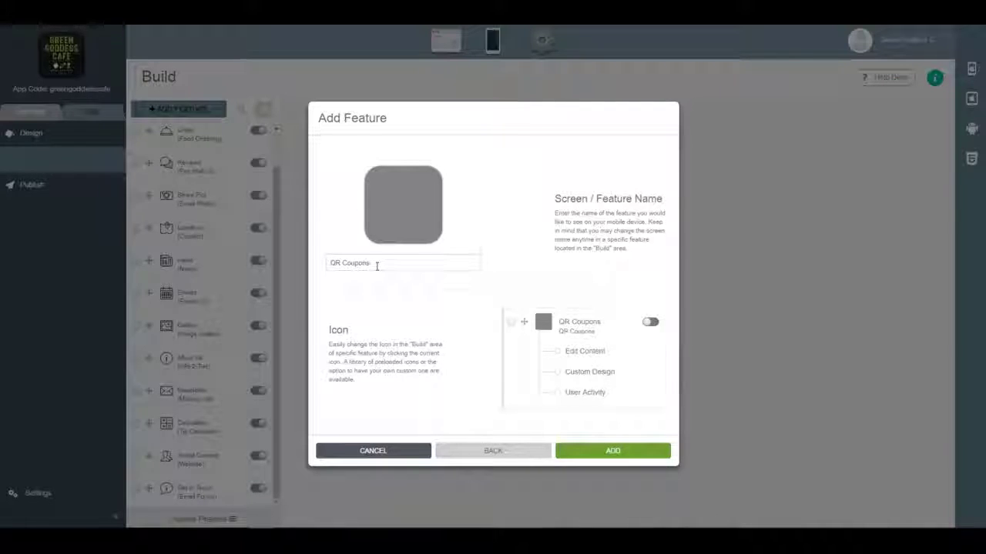
left_click(630, 454)
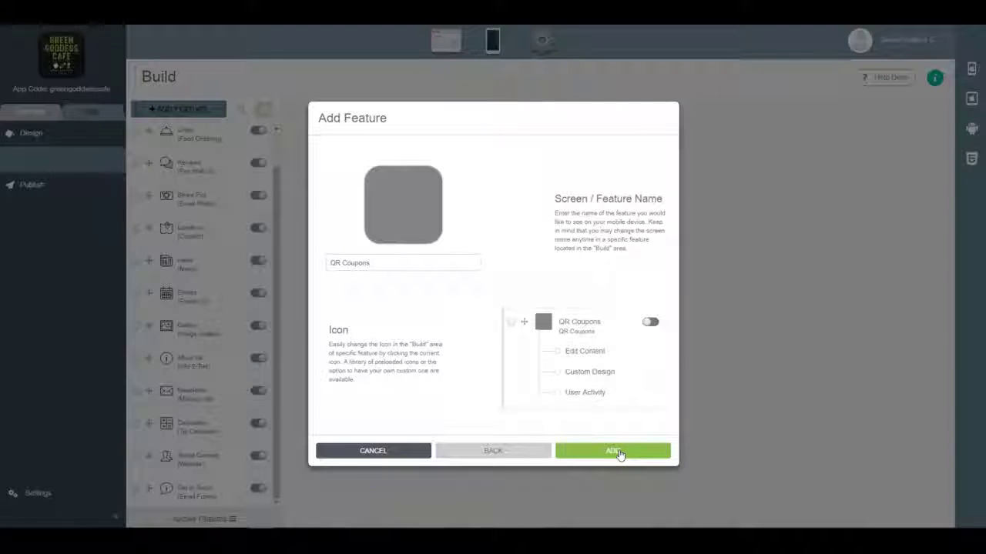
left_click(620, 454)
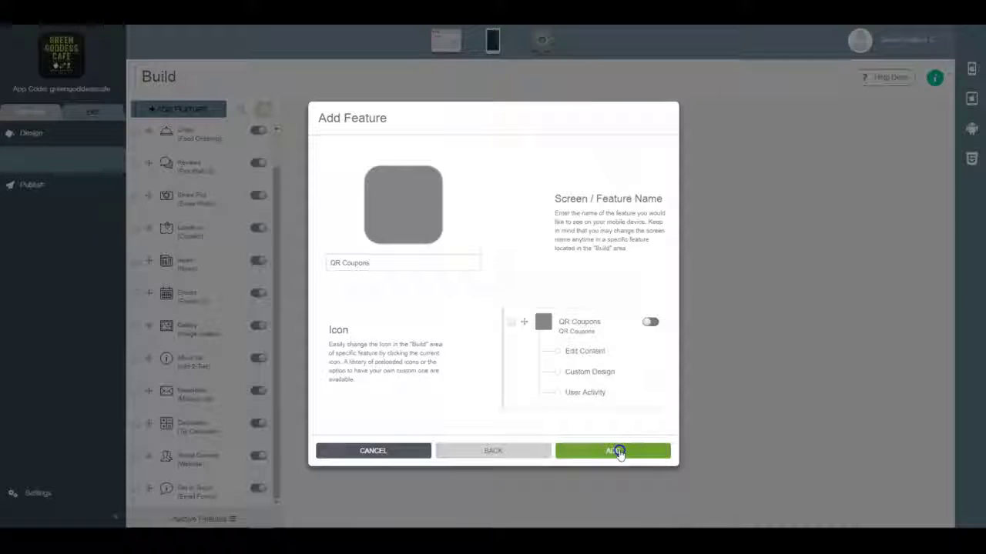
scroll(207, 345, "down", 1)
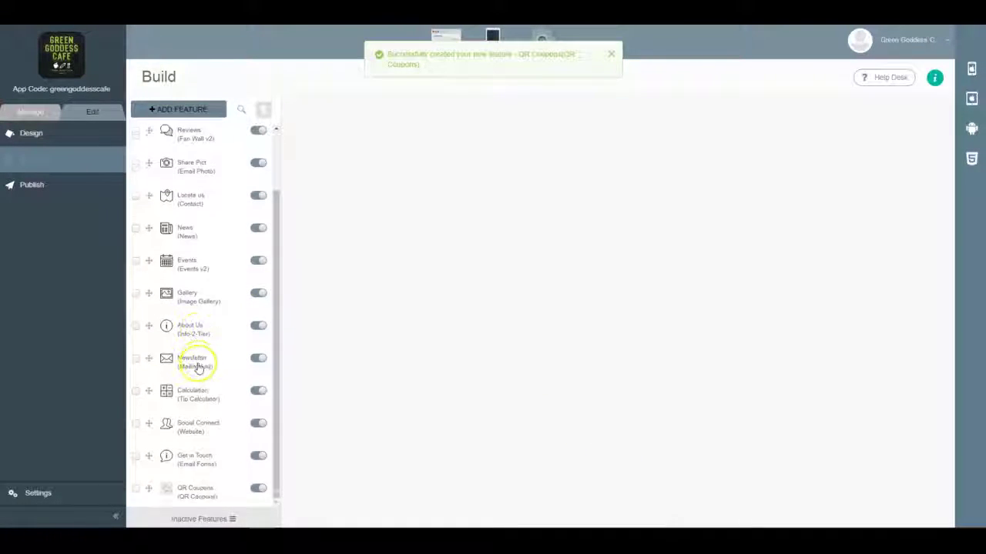
scroll(199, 339, "up", 2)
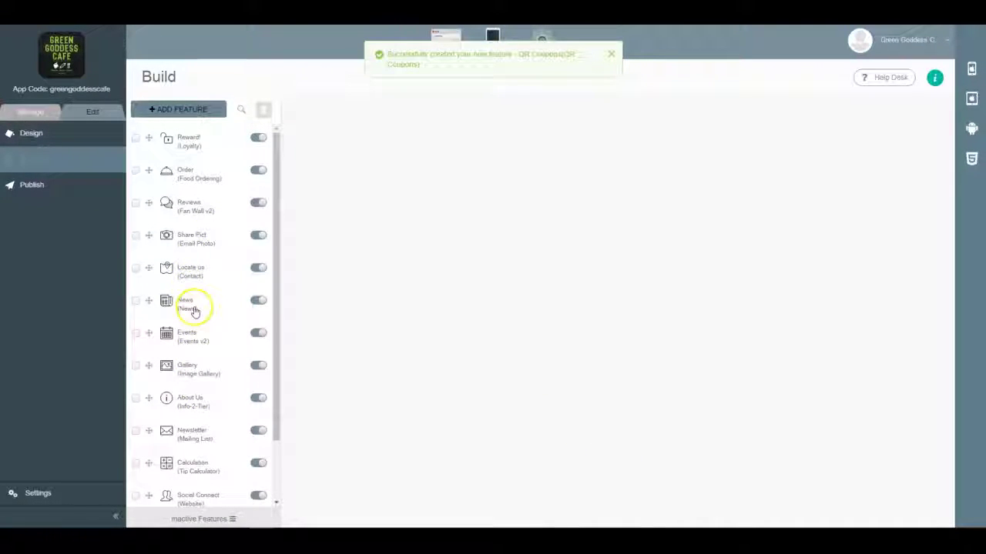
scroll(195, 311, "down", 2)
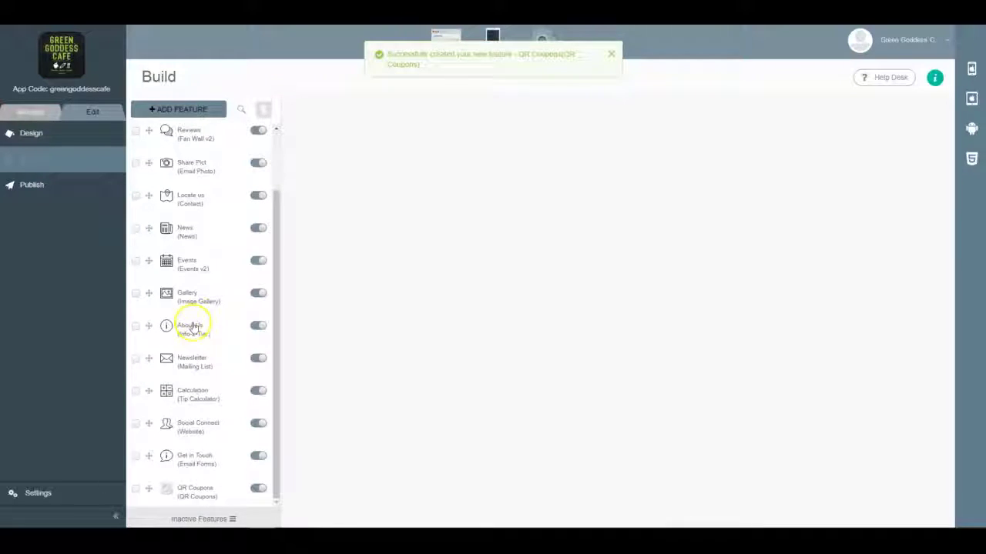
Give the QR Coupons feature the bread icon from the Food & Beverage category
left_click(197, 495)
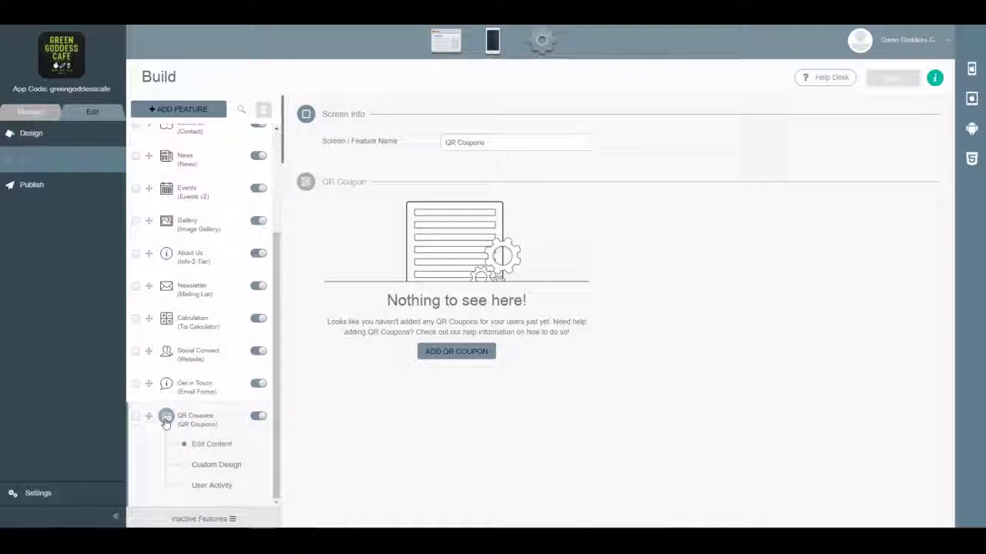
left_click(165, 418)
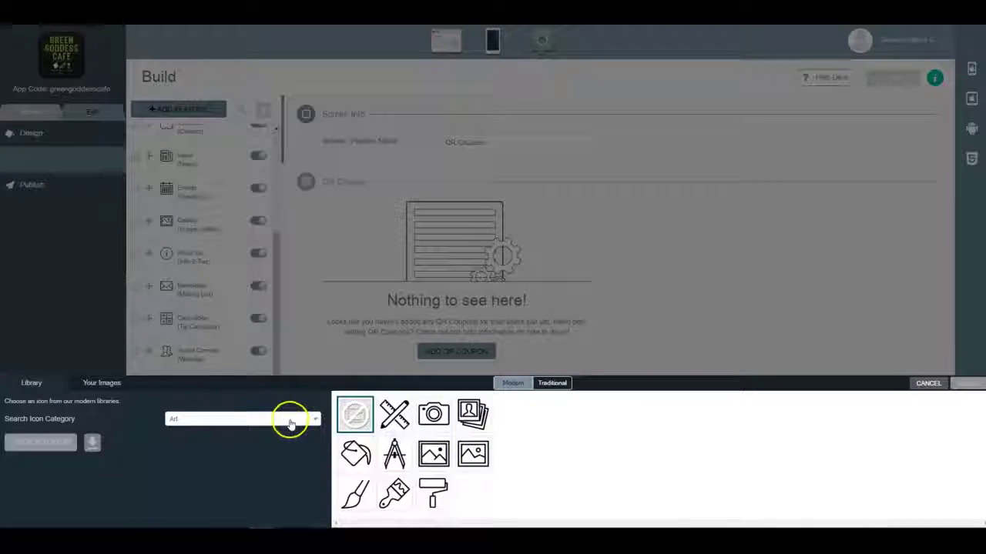
left_click(290, 422)
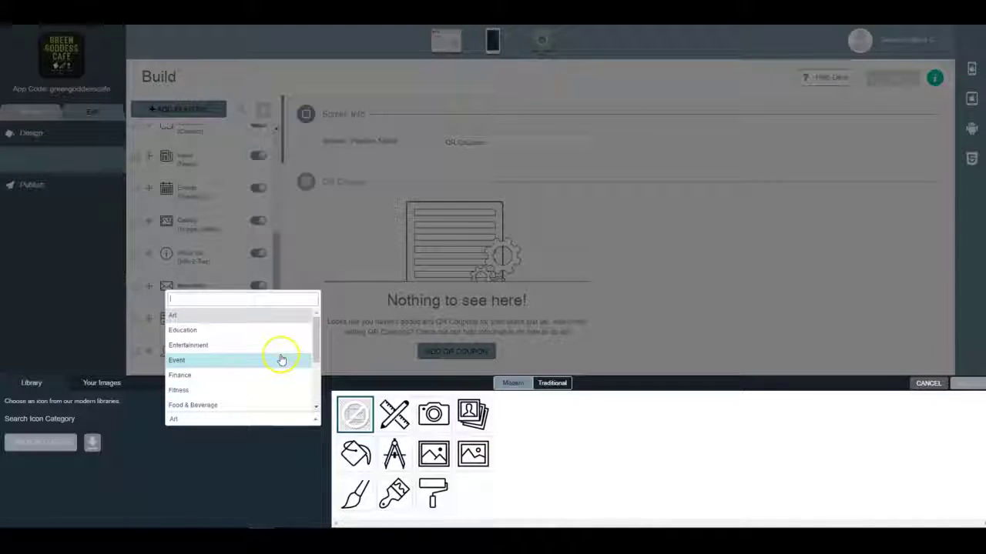
type("re")
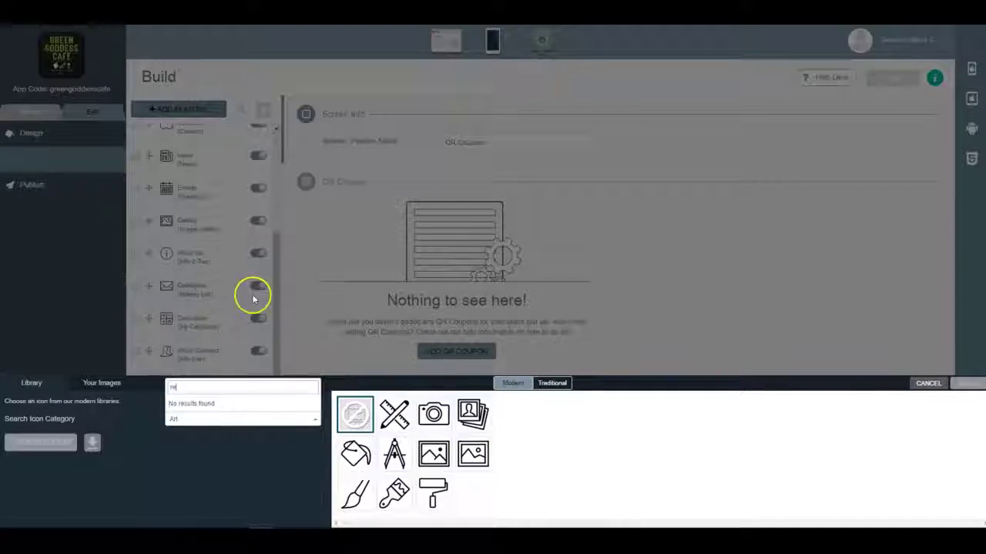
key("BackSpace")
key("BackSpace")
type("f")
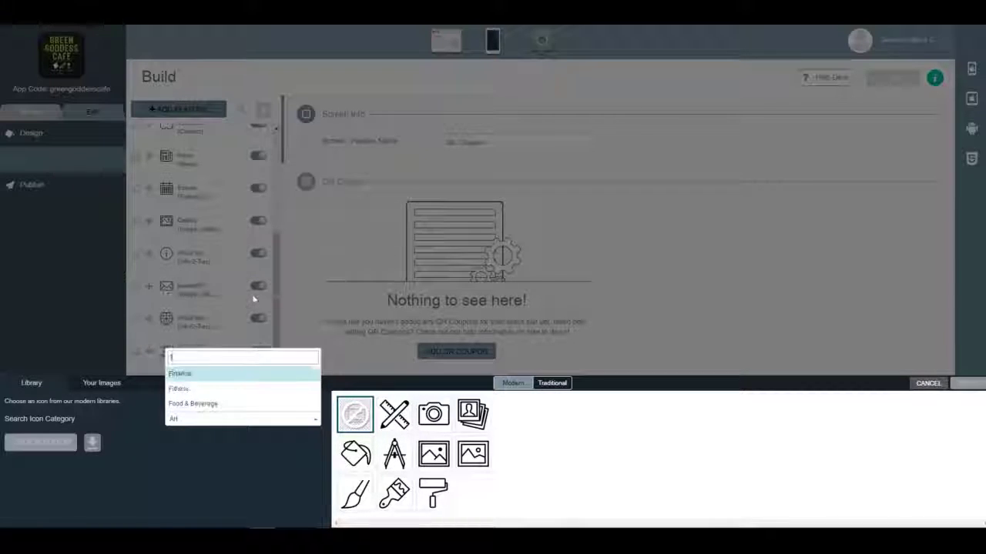
type("ood")
left_click(194, 404)
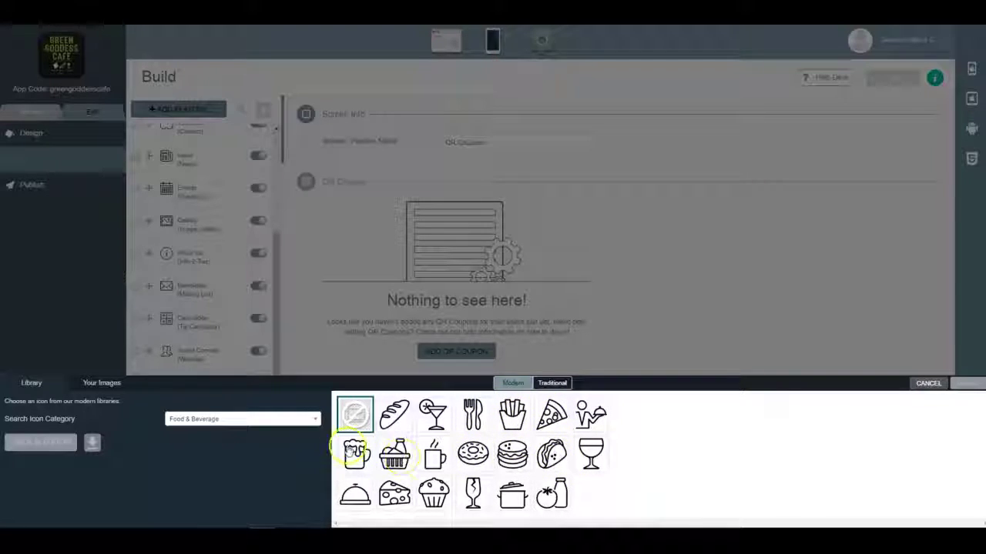
left_click(396, 416)
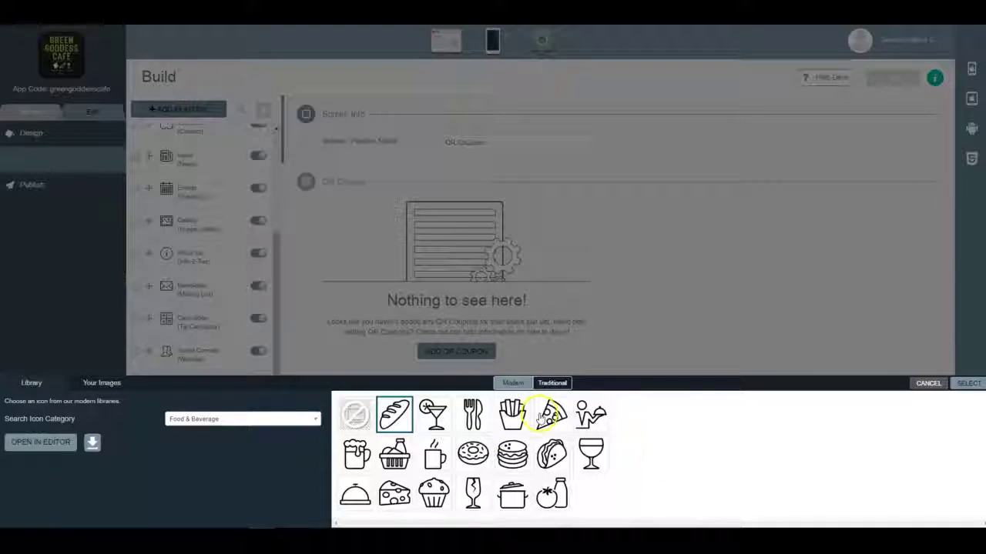
left_click(968, 383)
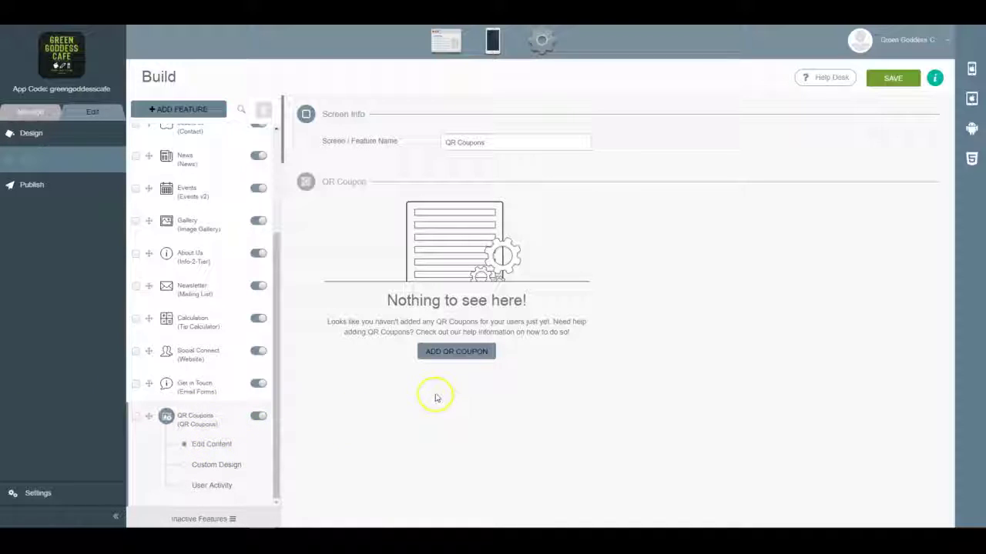
Start a new QR coupon with time zone Pacific Time (US & Canada); Tijuana
left_click(459, 358)
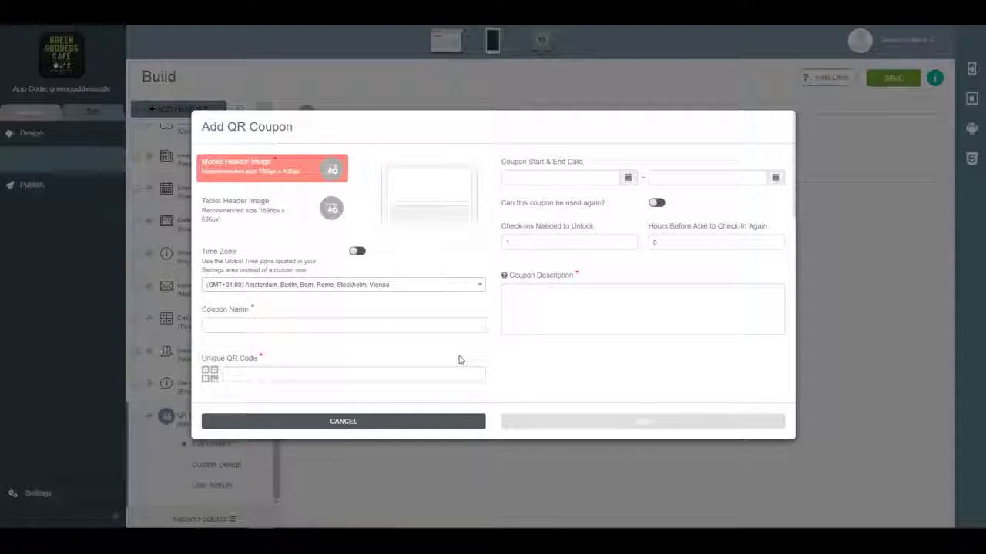
left_click(370, 287)
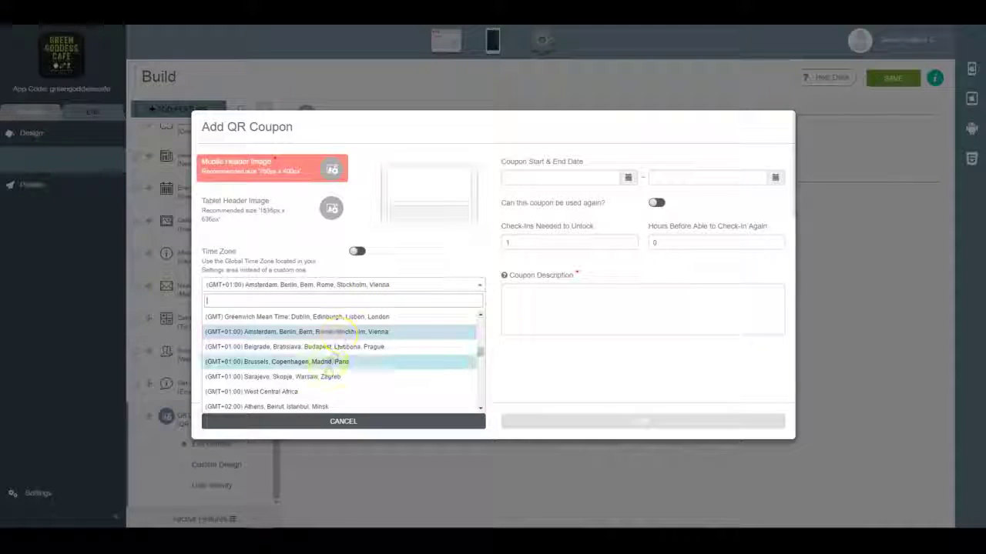
scroll(327, 371, "up", 3)
scroll(328, 368, "up", 3)
scroll(330, 366, "up", 3)
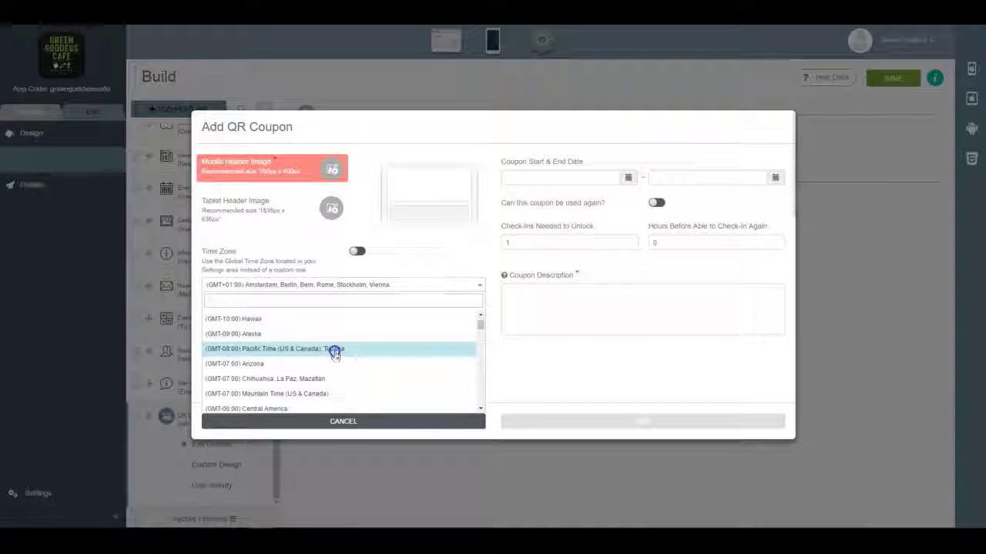
left_click(335, 351)
left_click(261, 325)
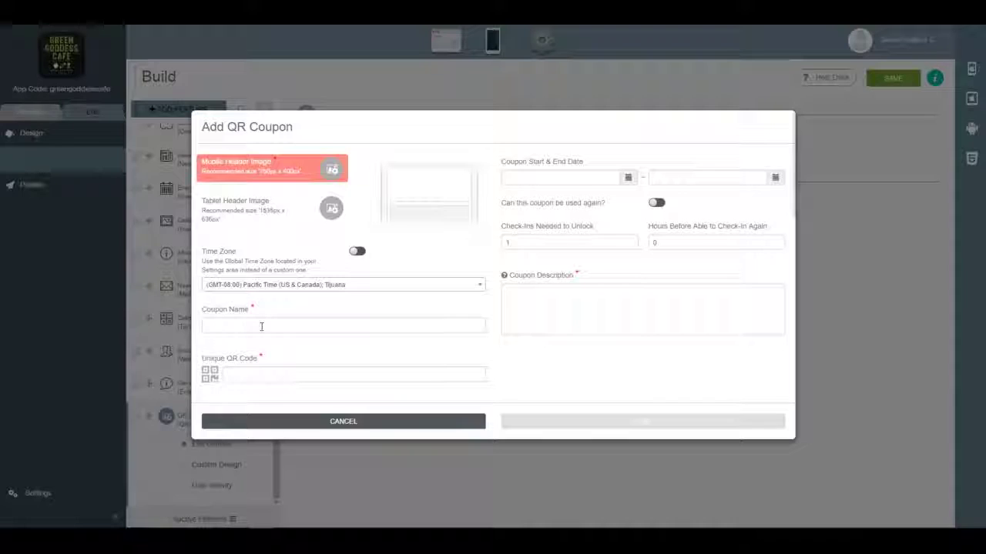
Name the coupon 'Free Sandwich After 10 Scans' with unique QR code asf842hgsd
type("Free Sandwic")
type("h")
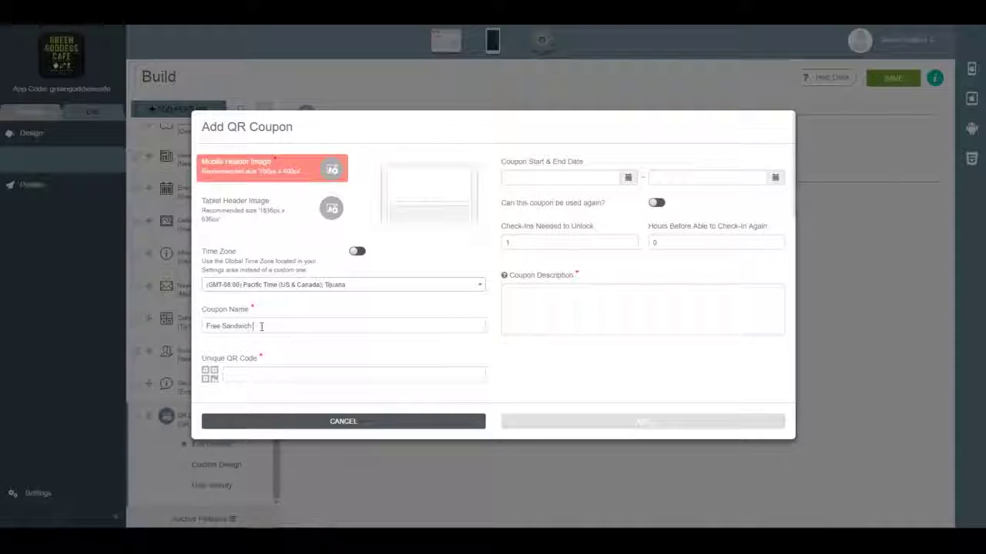
type(" Af C")
left_click(275, 376)
type("F")
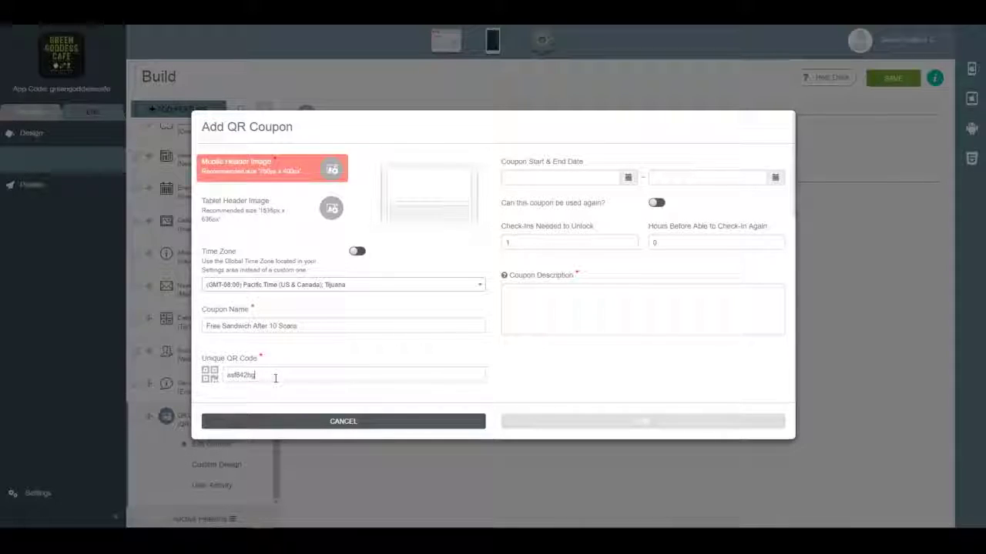
type("sd")
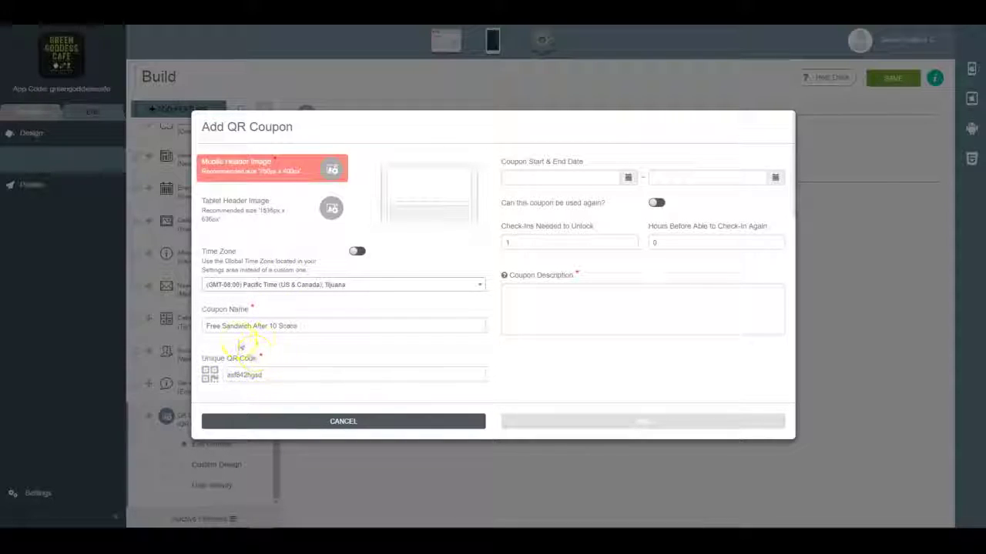
left_click(210, 374)
left_click(305, 372)
Run the coupon from 20 to 27 August 2016 and make it reusable
left_click(630, 179)
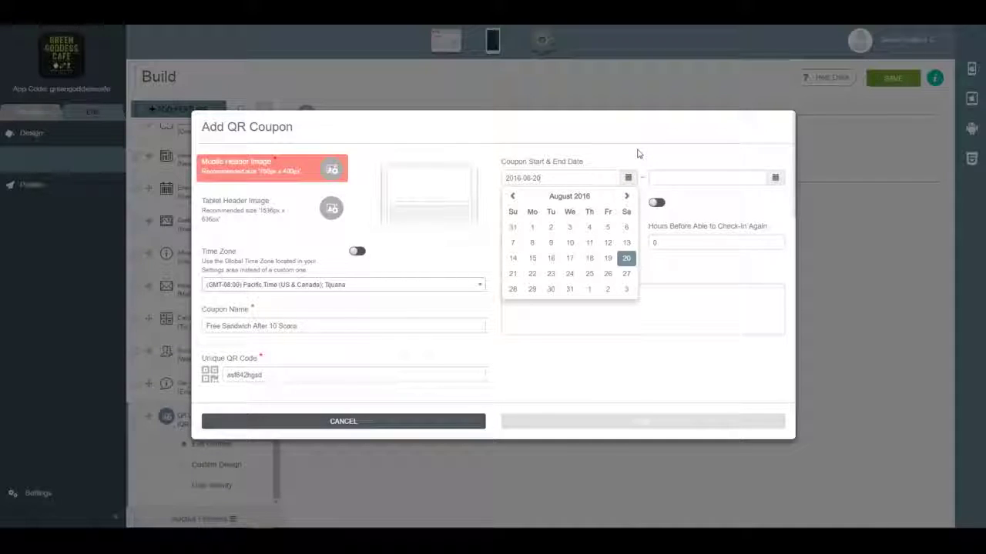
left_click(626, 260)
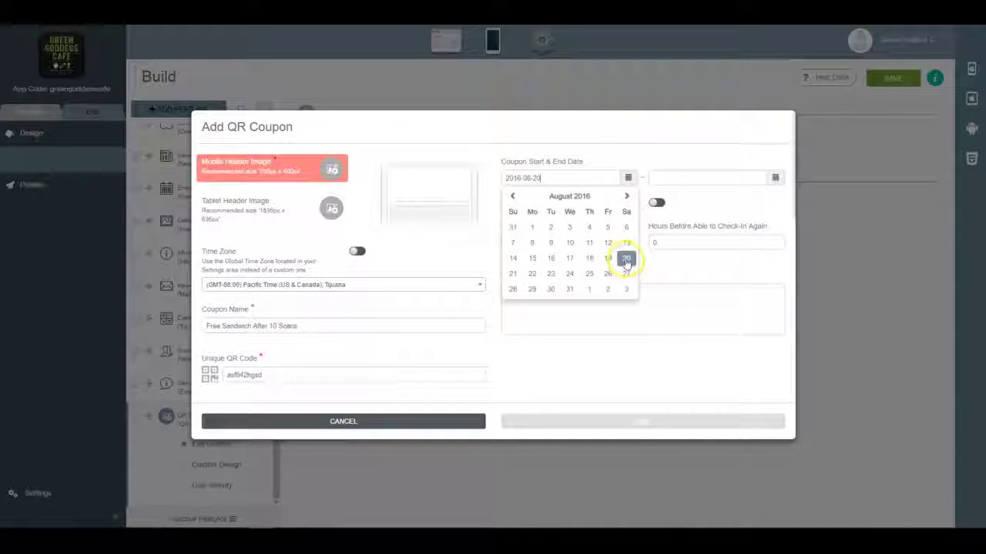
left_click(775, 178)
left_click(775, 260)
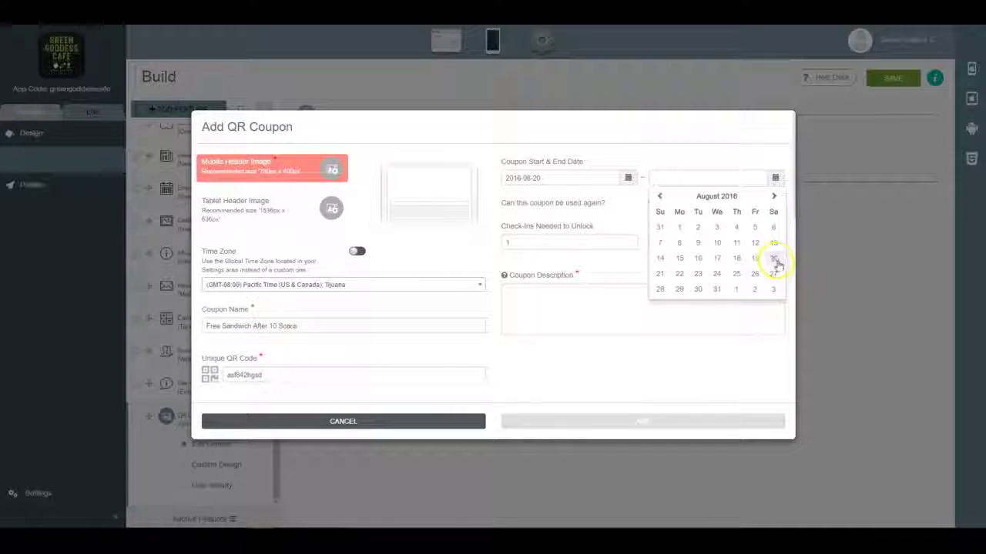
left_click(773, 274)
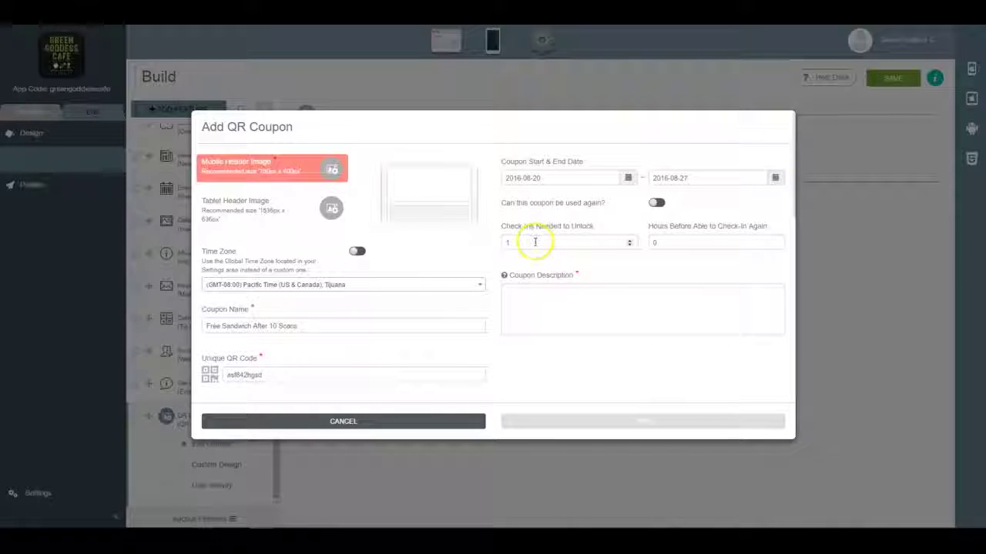
left_click(656, 203)
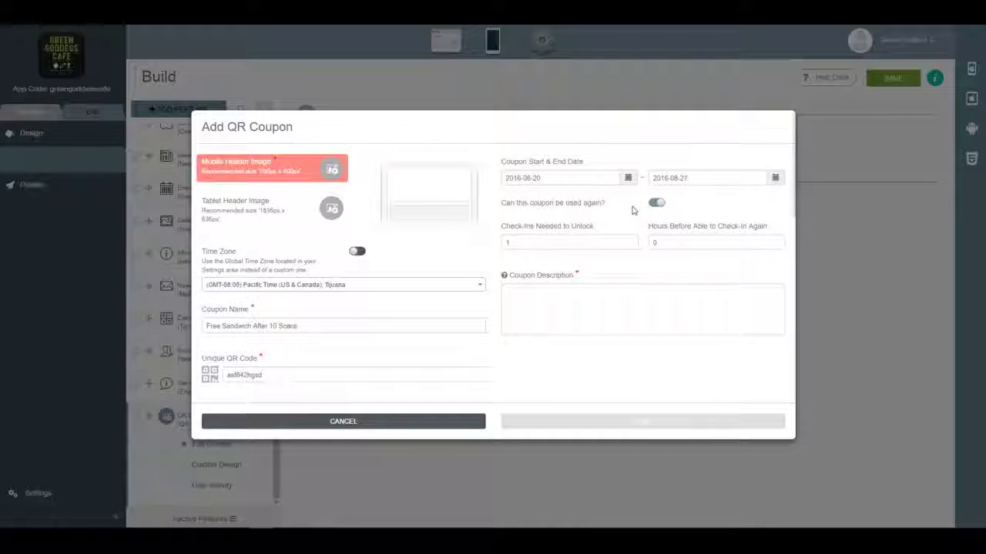
left_click(541, 241)
Require 10 check-ins 24 hours apart; describe coupon as sandwiches under $8 only
left_click(233, 328)
double_click(544, 241)
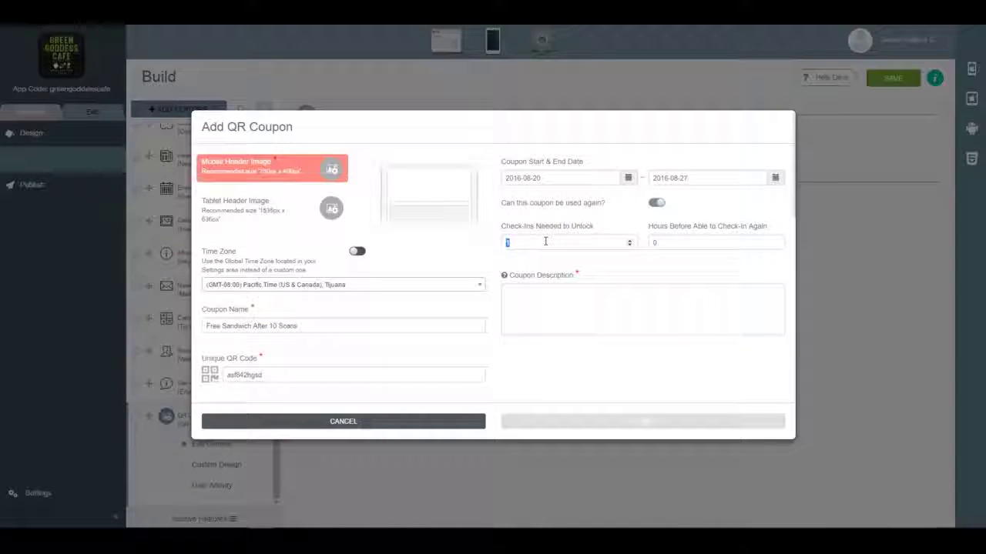
double_click(682, 242)
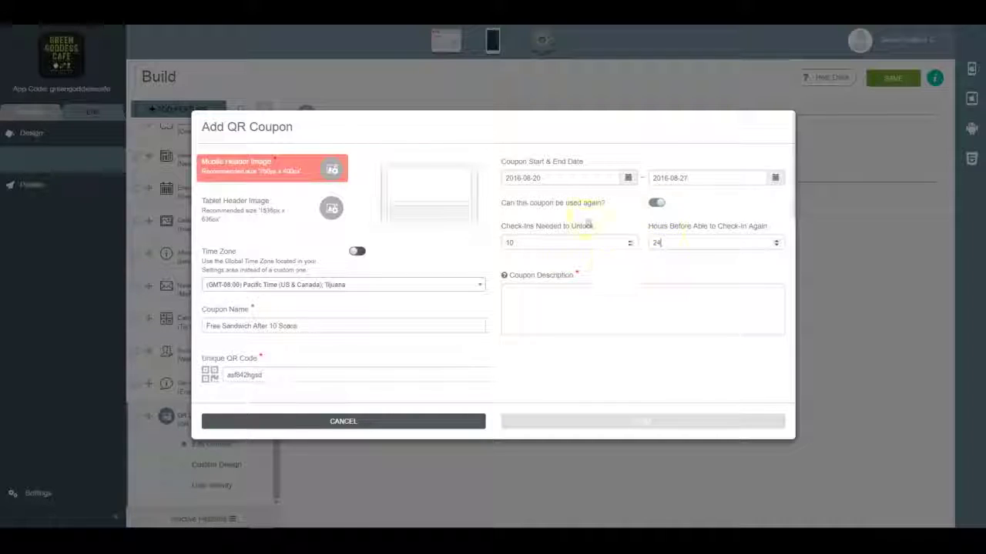
left_click(613, 306)
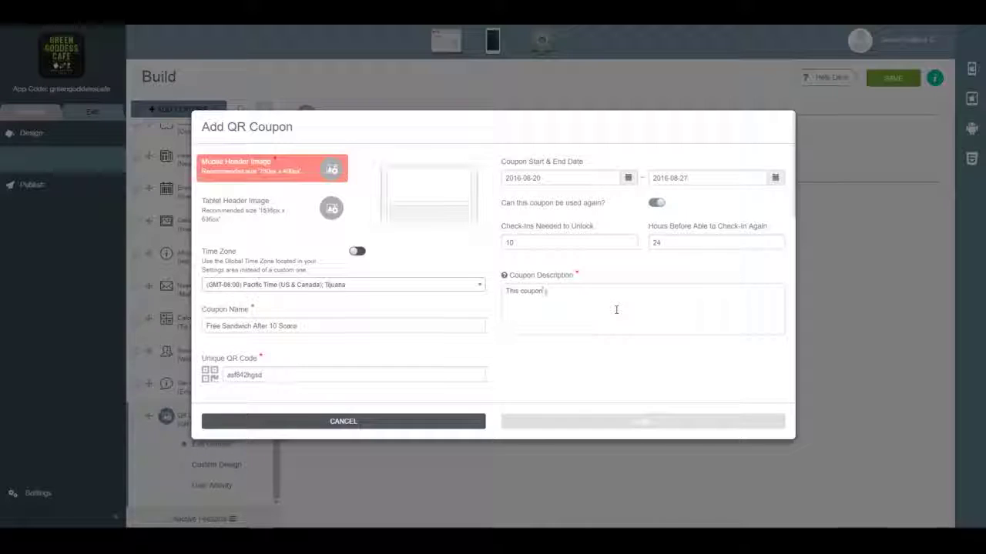
type("is only redeema")
type("ble for sandwiches")
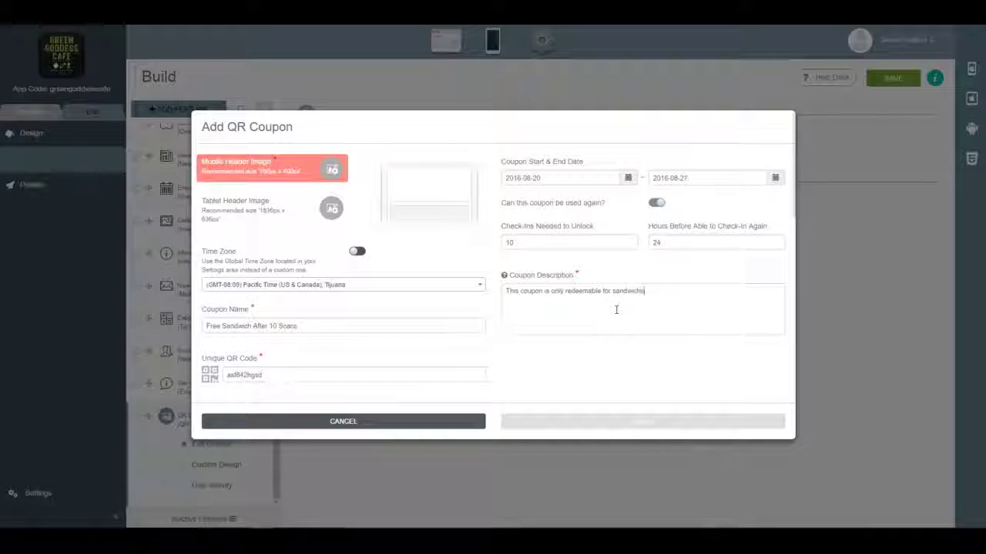
type(" under $8")
type(".")
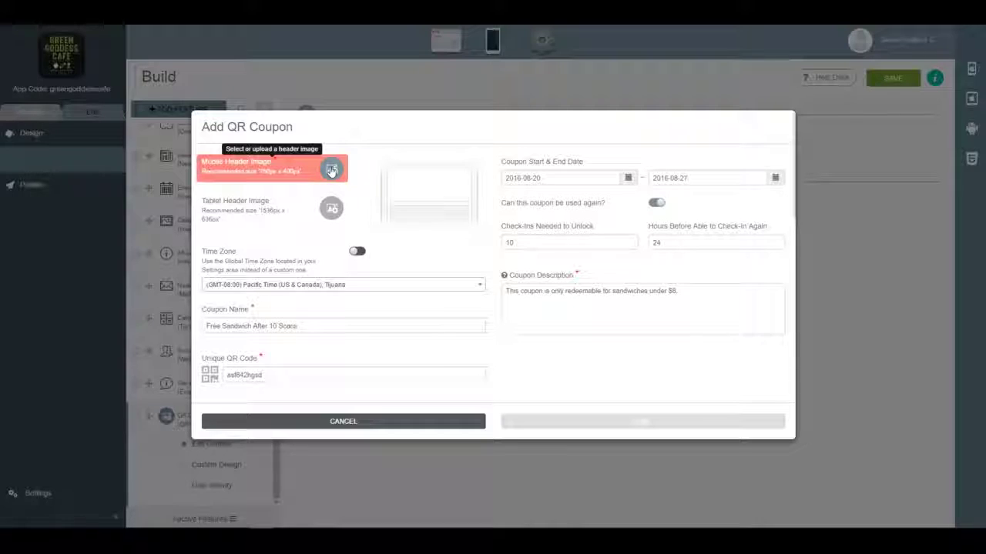
Browse the Shapes and Textures library categories for a mobile header image
left_click(331, 169)
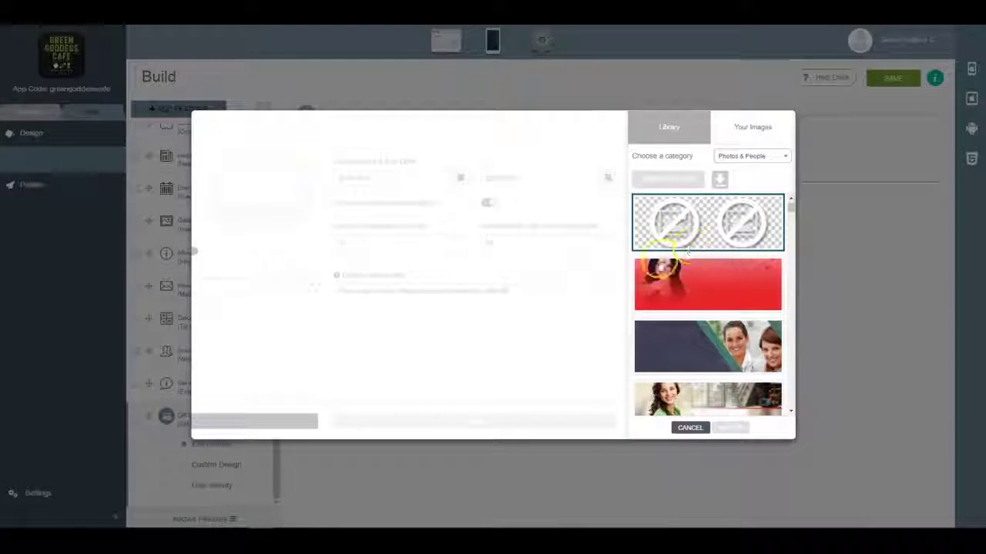
scroll(685, 250, "down", 1)
scroll(681, 254, "down", 2)
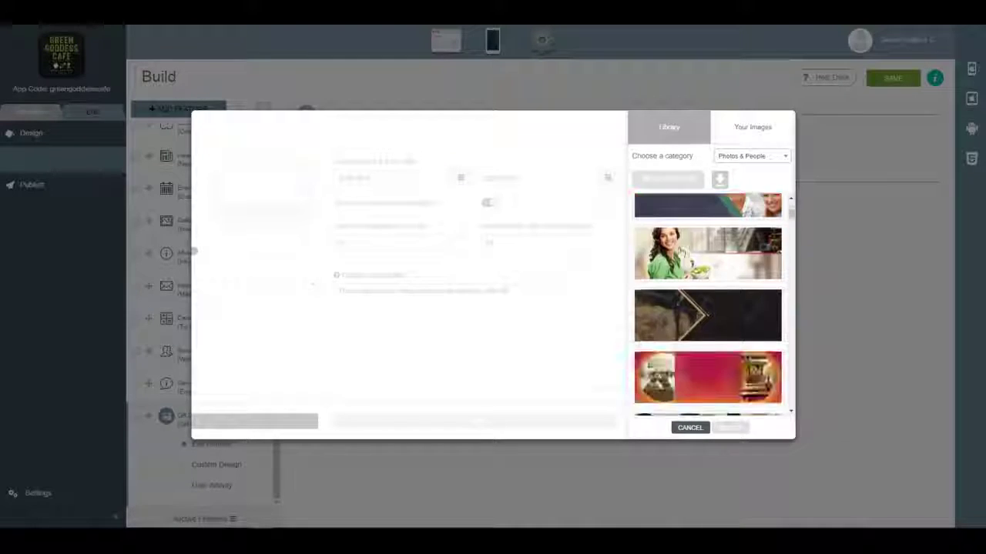
scroll(681, 252, "down", 2)
scroll(686, 255, "down", 1)
scroll(746, 304, "down", 1)
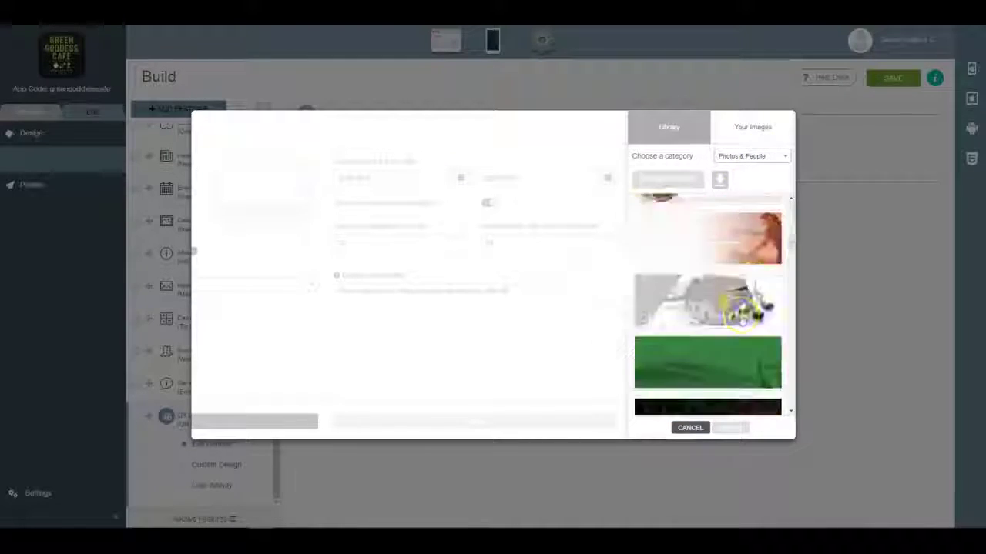
scroll(744, 304, "down", 2)
scroll(741, 292, "down", 2)
left_click(763, 157)
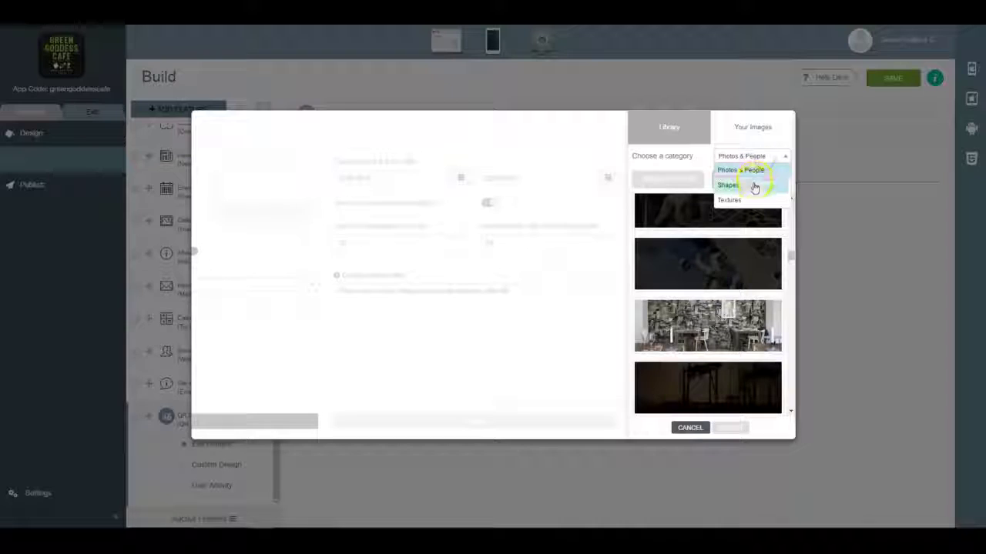
left_click(754, 188)
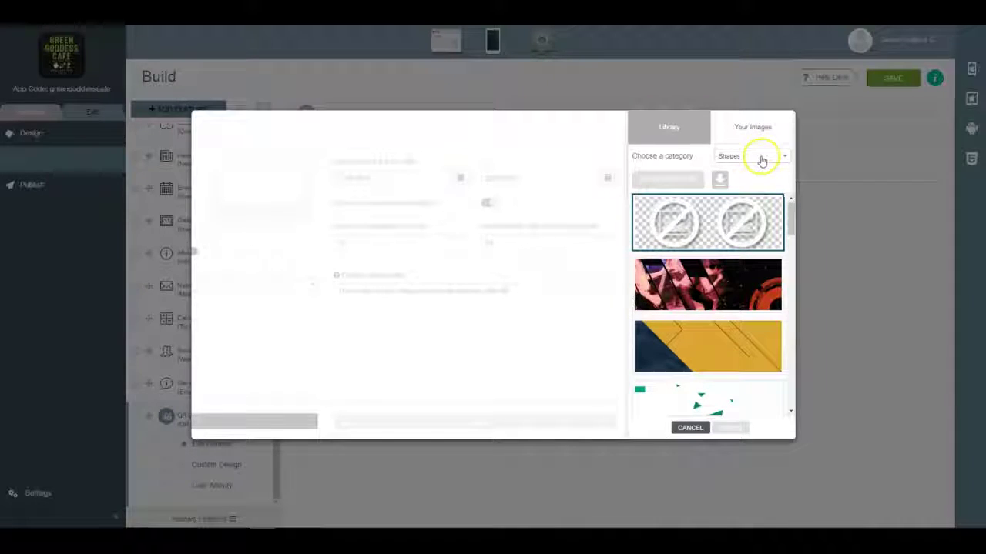
scroll(724, 254, "down", 2)
scroll(720, 260, "down", 2)
scroll(720, 259, "down", 2)
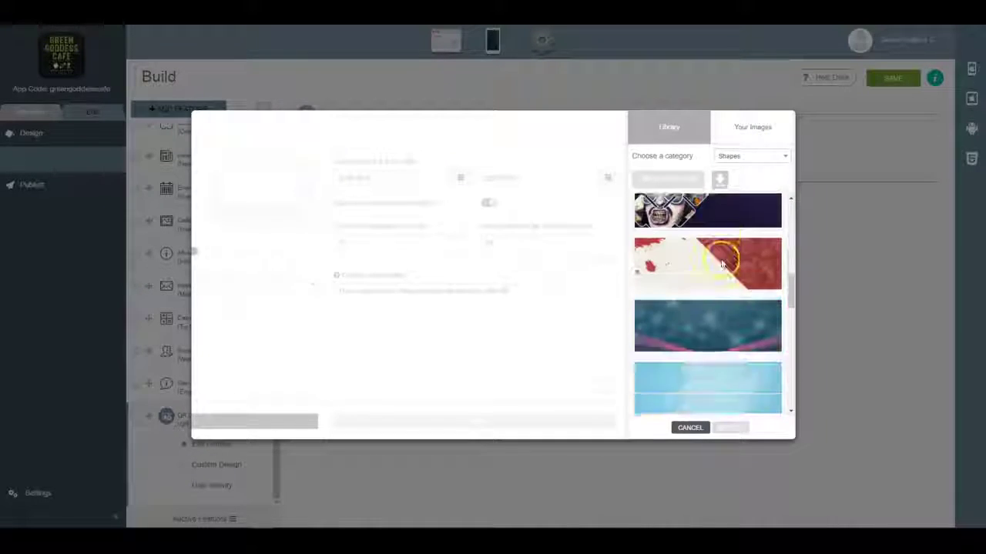
scroll(721, 262, "down", 1)
scroll(722, 265, "down", 2)
scroll(723, 262, "down", 2)
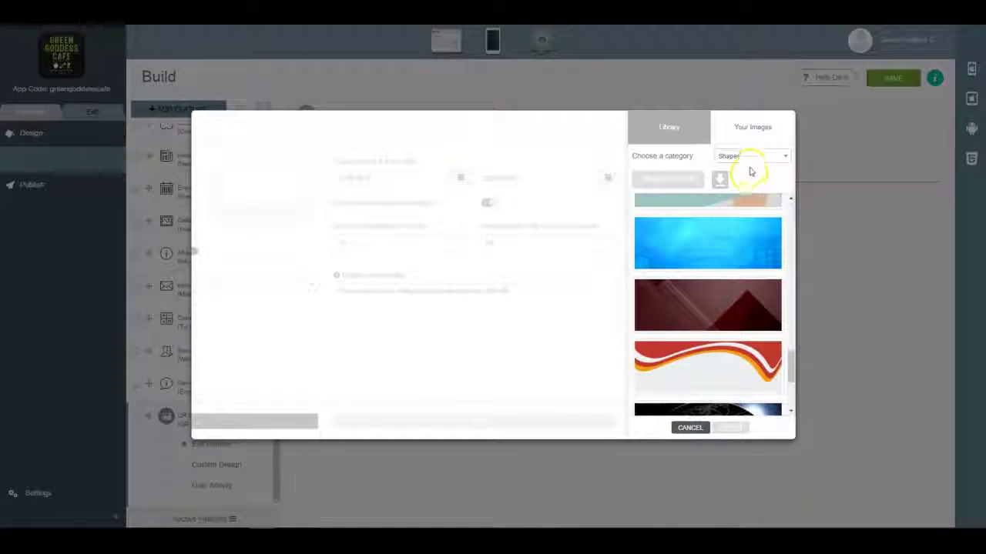
left_click(748, 156)
left_click(749, 200)
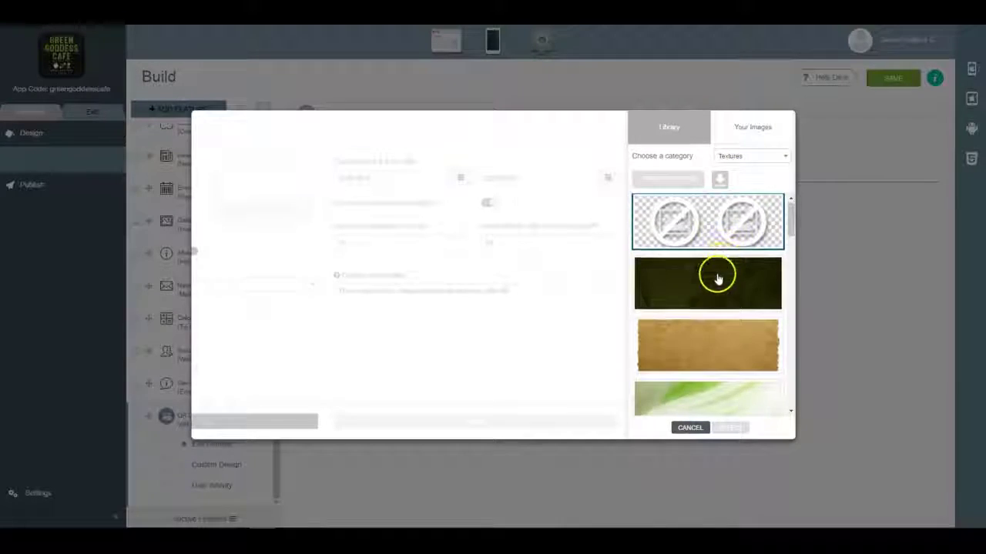
scroll(716, 273, "down", 3)
scroll(716, 276, "down", 3)
scroll(716, 277, "down", 3)
scroll(714, 281, "down", 3)
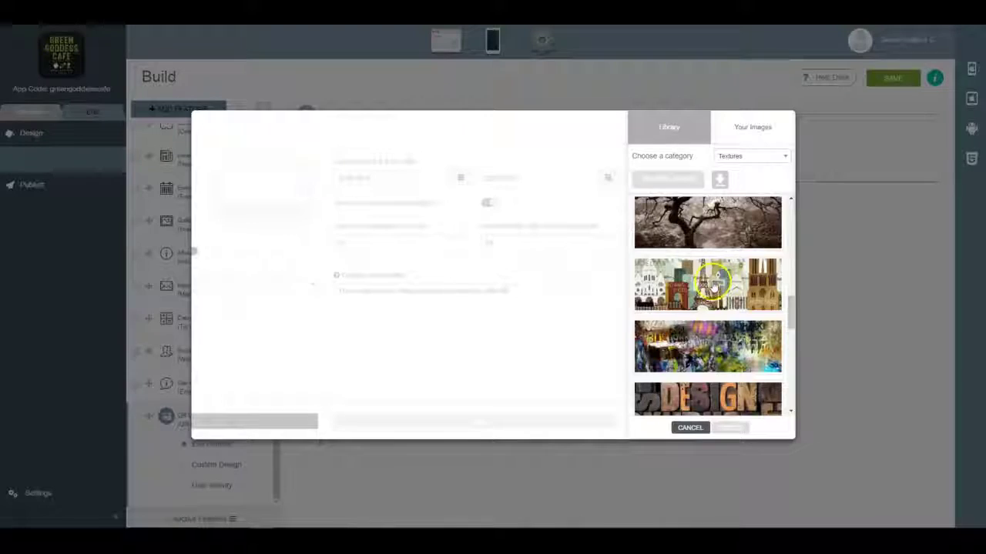
scroll(714, 285, "down", 3)
scroll(712, 289, "down", 2)
scroll(713, 289, "down", 3)
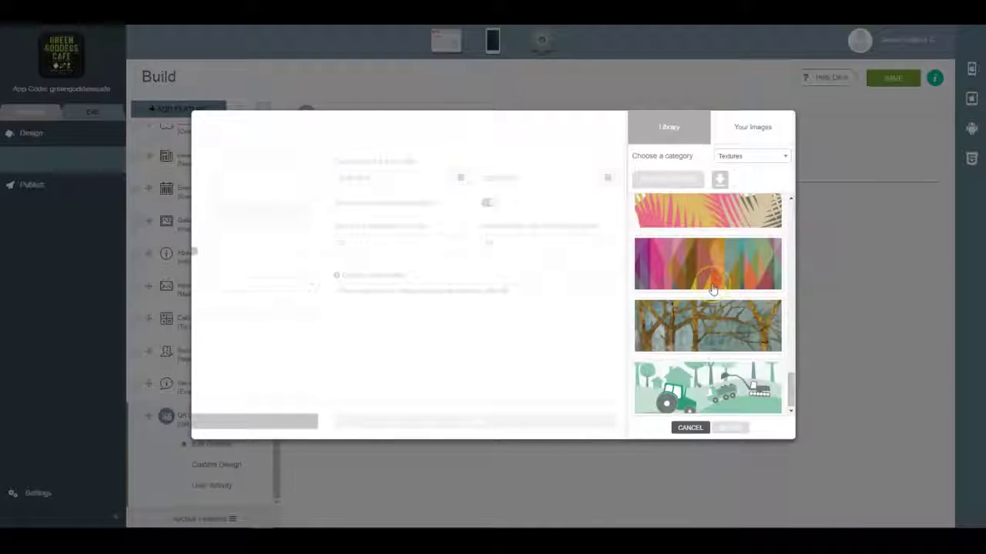
Set the mobile header image to the food photo from Photos & People
left_click(747, 157)
left_click(747, 167)
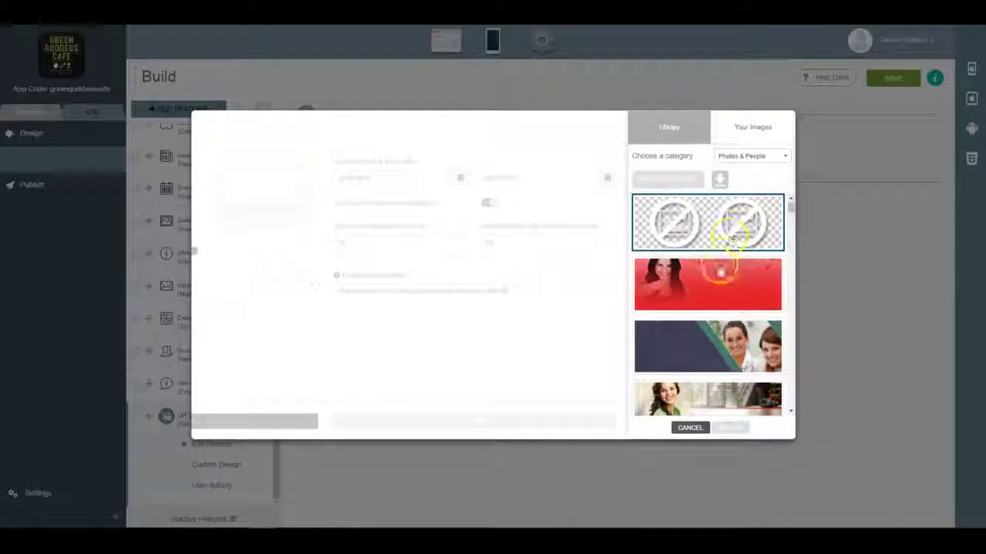
scroll(728, 250, "down", 3)
scroll(716, 265, "down", 3)
scroll(716, 277, "down", 3)
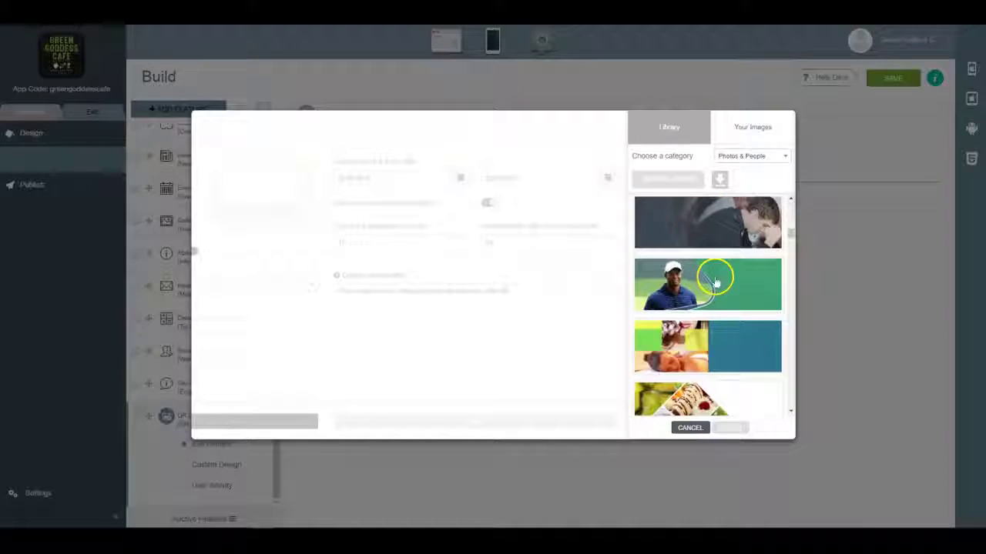
scroll(715, 283, "down", 2)
scroll(715, 282, "down", 2)
scroll(714, 283, "down", 2)
scroll(712, 289, "down", 3)
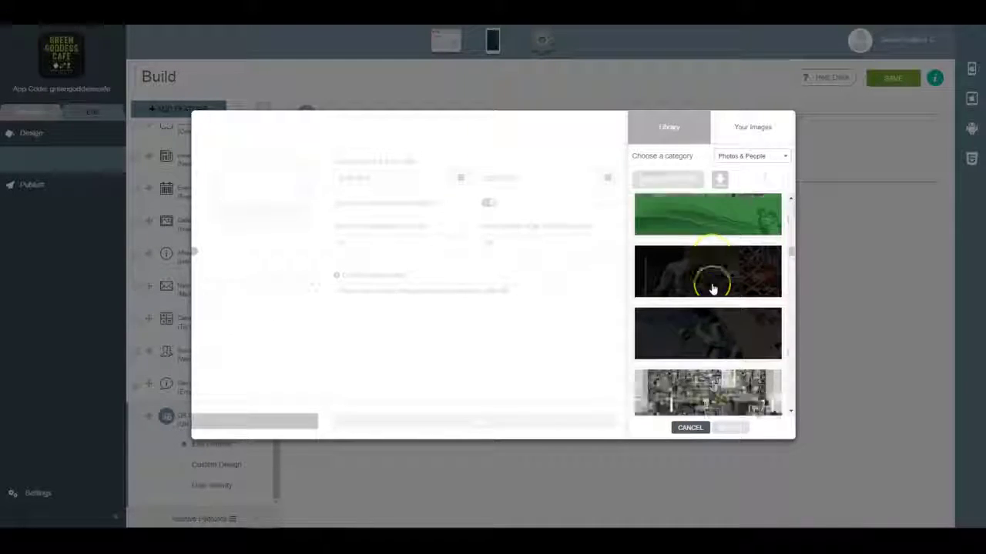
scroll(712, 288, "down", 2)
scroll(712, 289, "down", 3)
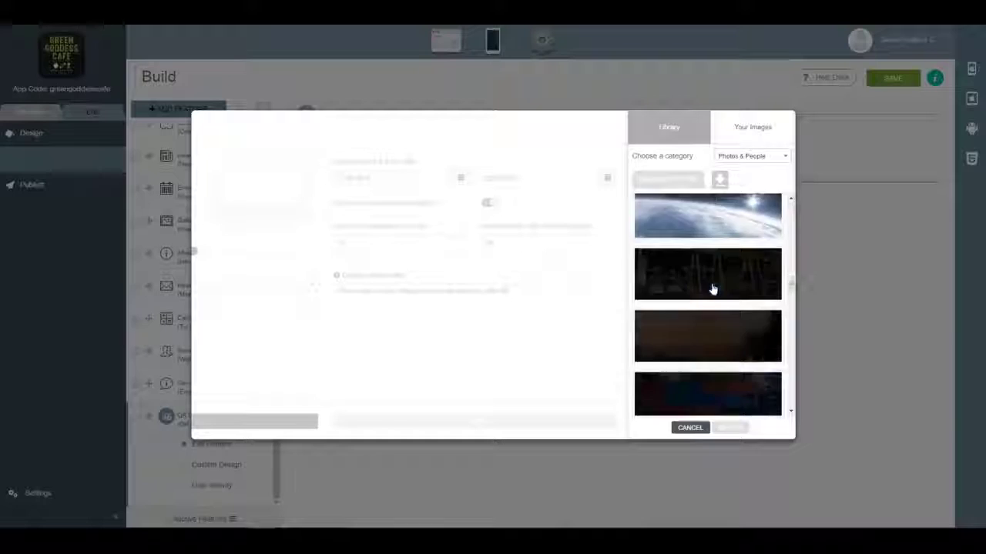
scroll(713, 288, "down", 2)
scroll(712, 289, "down", 2)
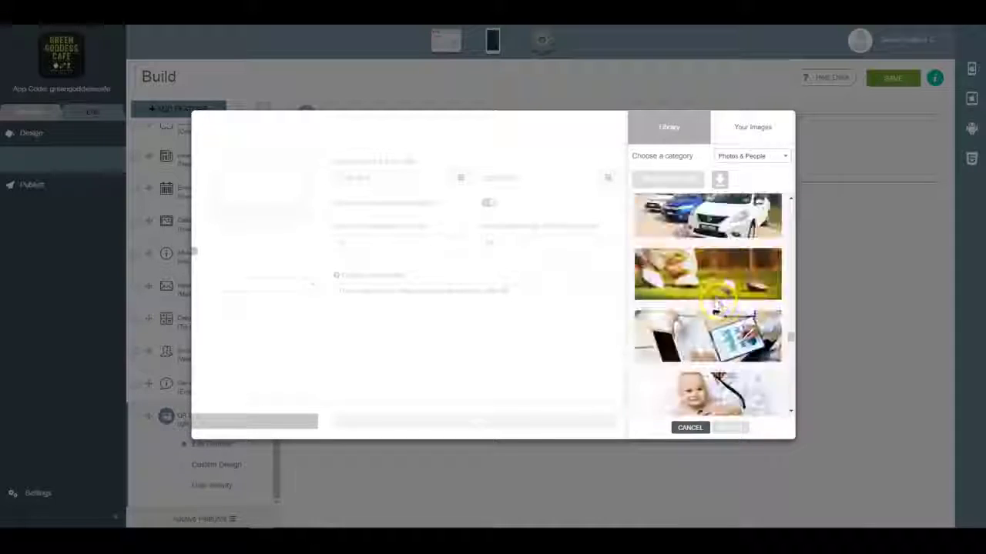
scroll(724, 316, "down", 3)
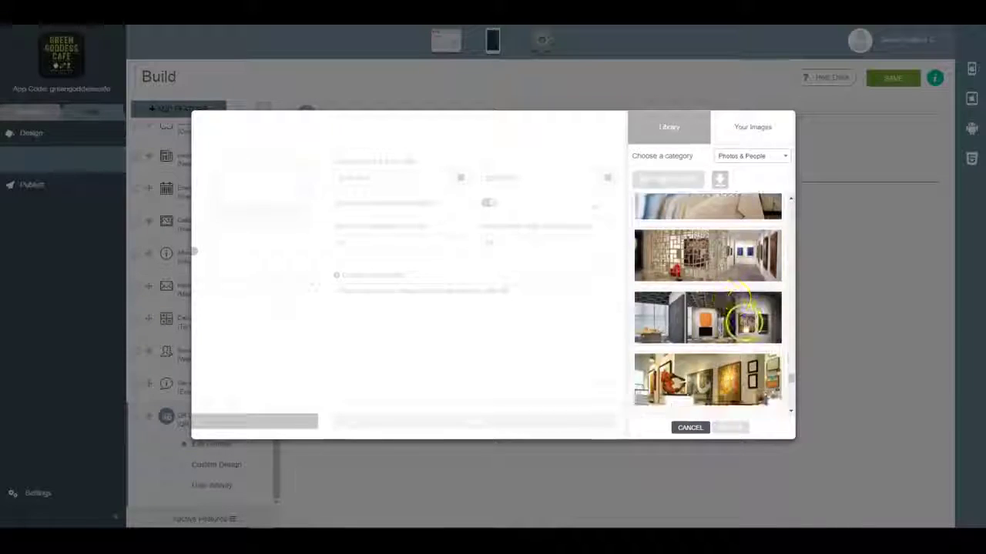
scroll(757, 340, "down", 3)
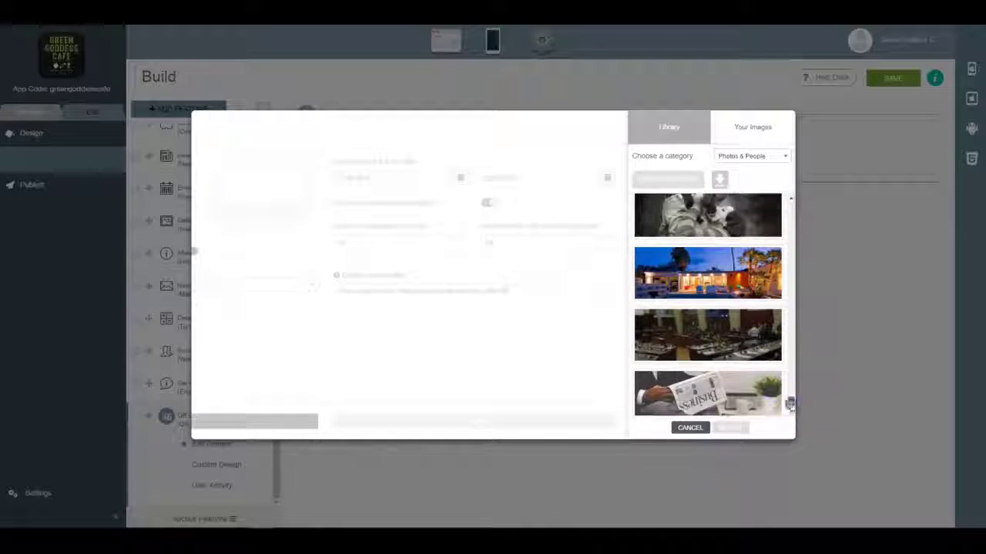
left_click_drag(791, 402, 789, 207)
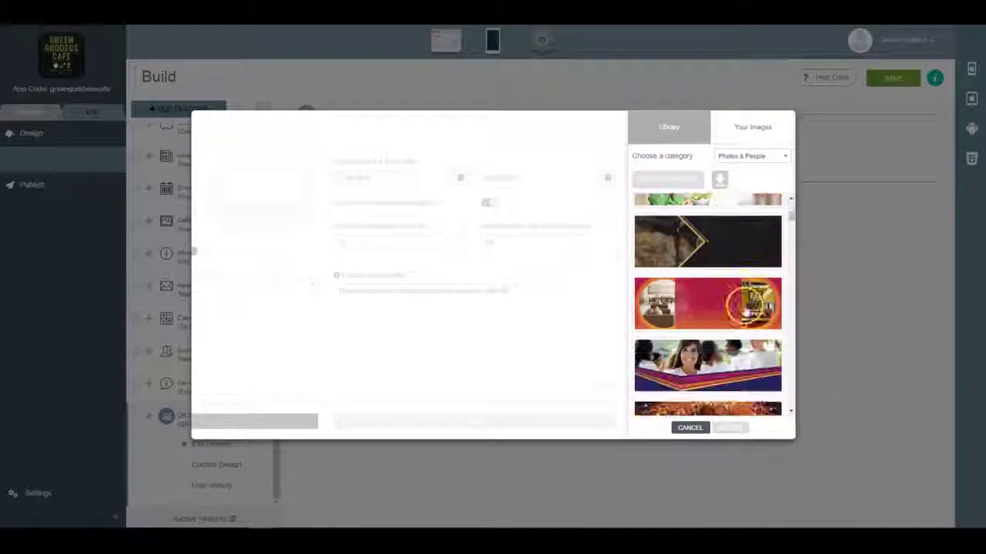
scroll(743, 303, "down", 2)
scroll(736, 302, "down", 2)
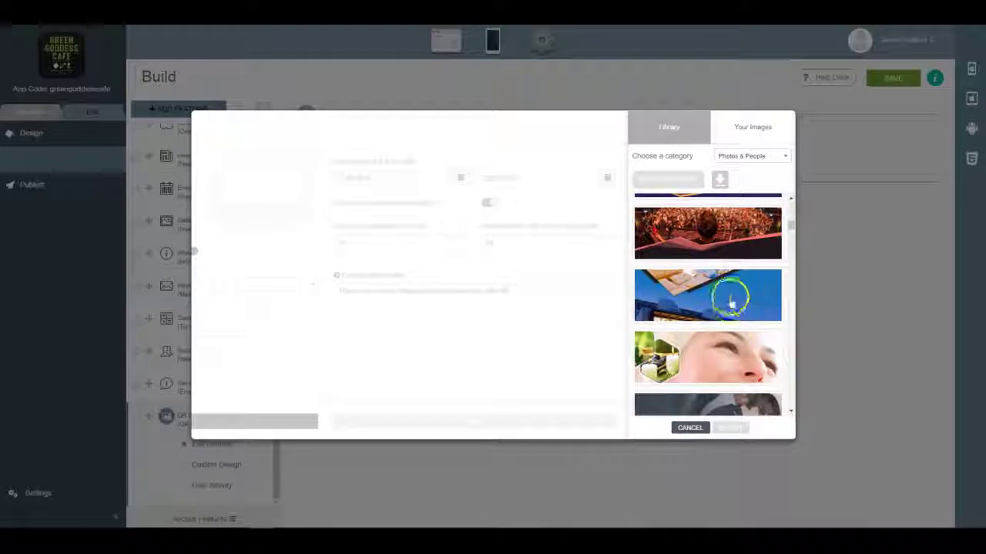
scroll(732, 304, "down", 2)
scroll(726, 308, "down", 2)
scroll(724, 304, "down", 2)
scroll(717, 248, "down", 1)
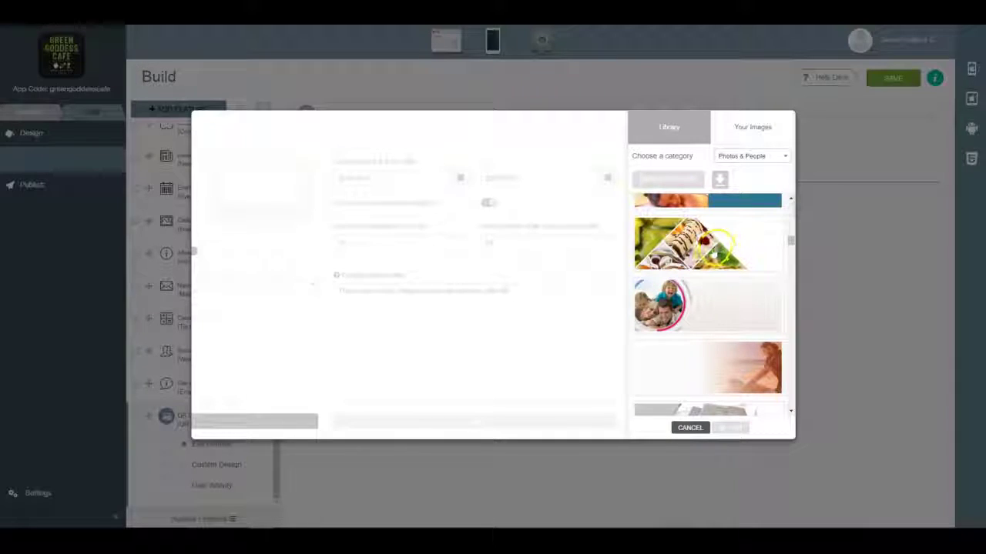
left_click(713, 248)
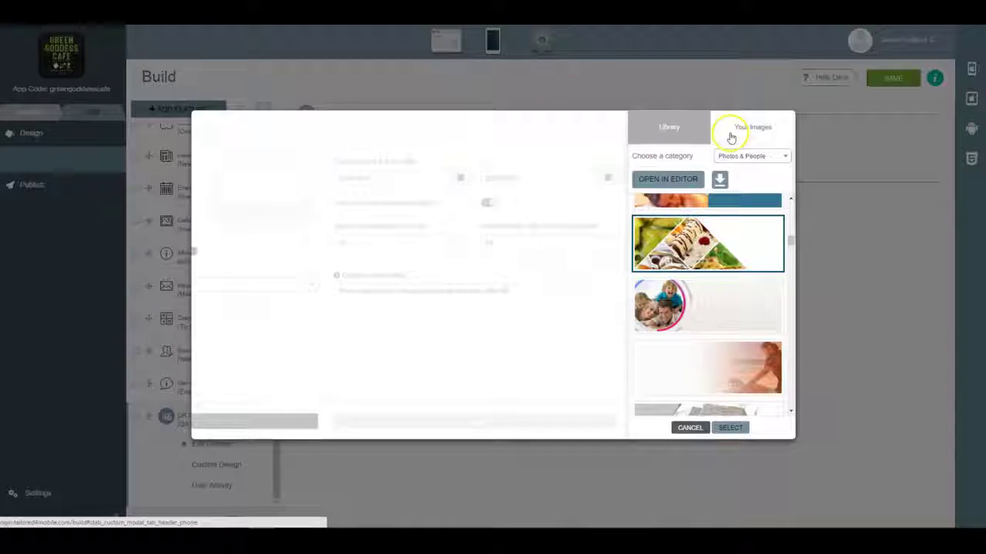
left_click(725, 434)
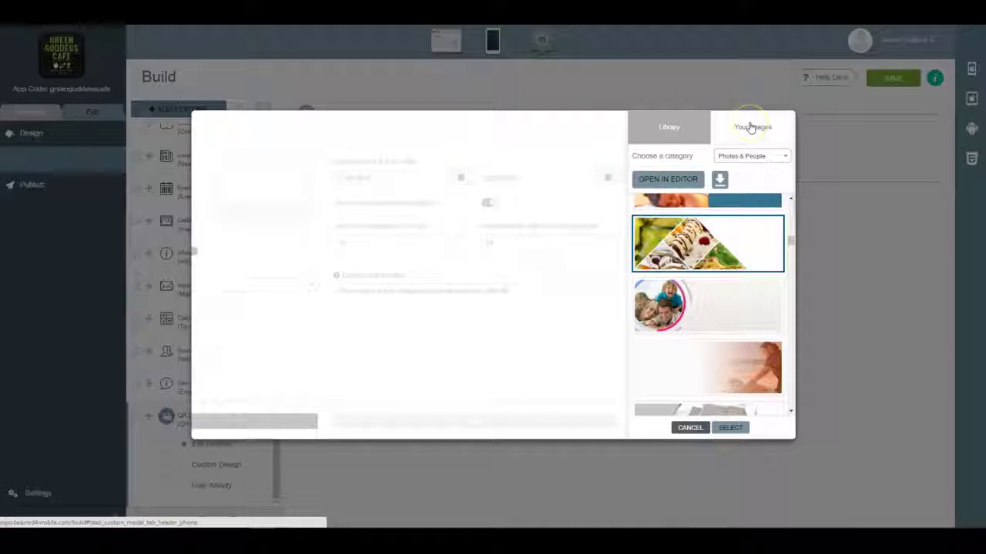
left_click(730, 429)
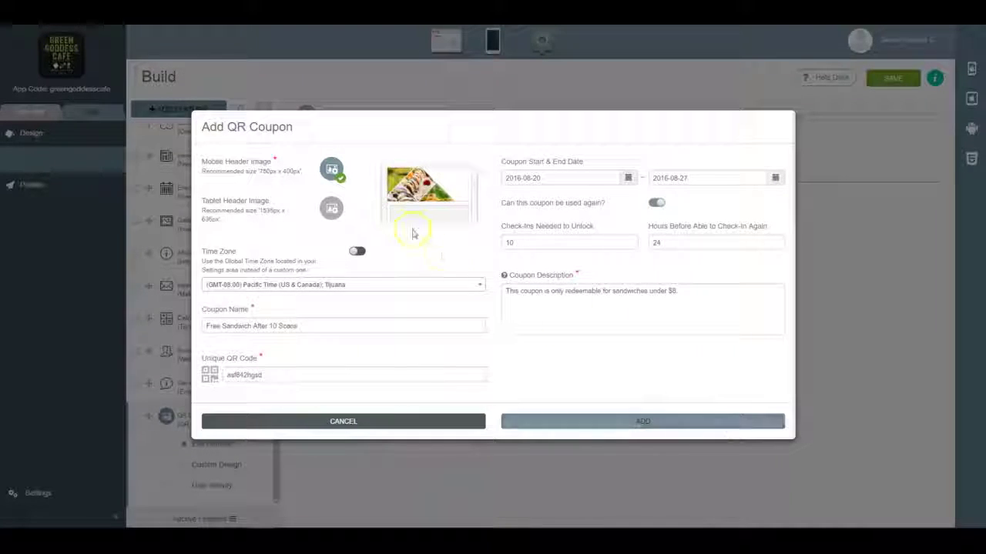
Set the tablet header image to the restaurant interior photo from Photos & People
left_click(327, 202)
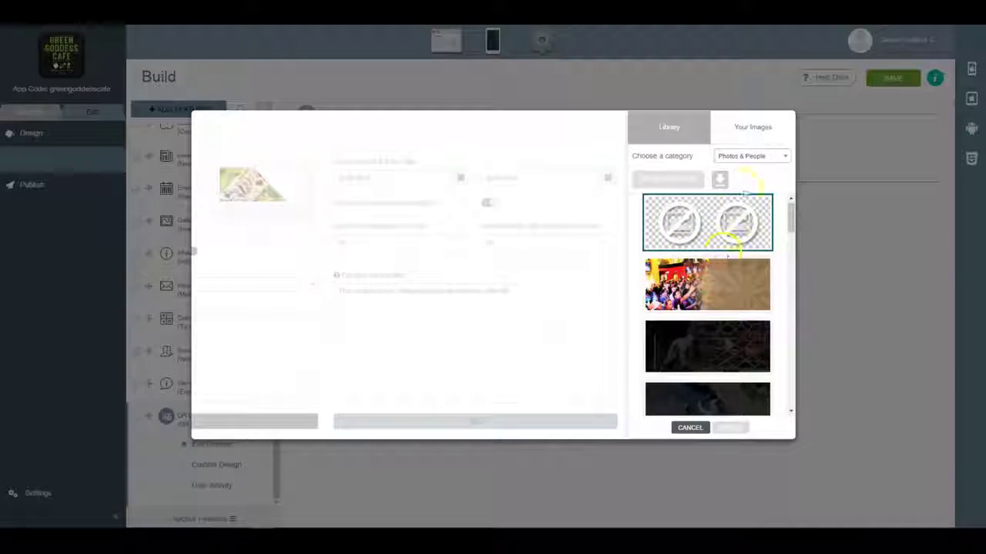
scroll(716, 250, "down", 1)
scroll(716, 251, "down", 2)
scroll(715, 257, "down", 2)
scroll(716, 257, "down", 2)
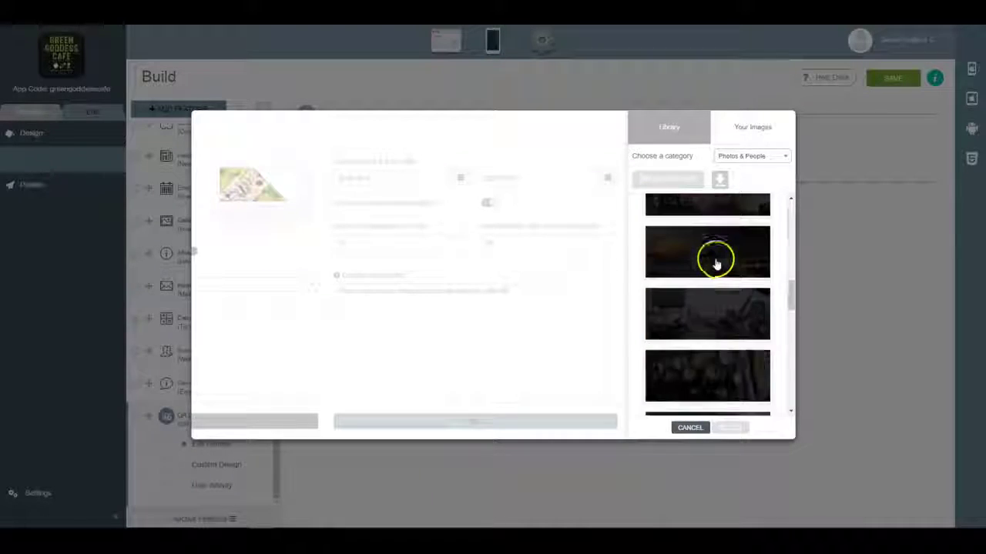
scroll(715, 266, "down", 2)
scroll(715, 265, "down", 2)
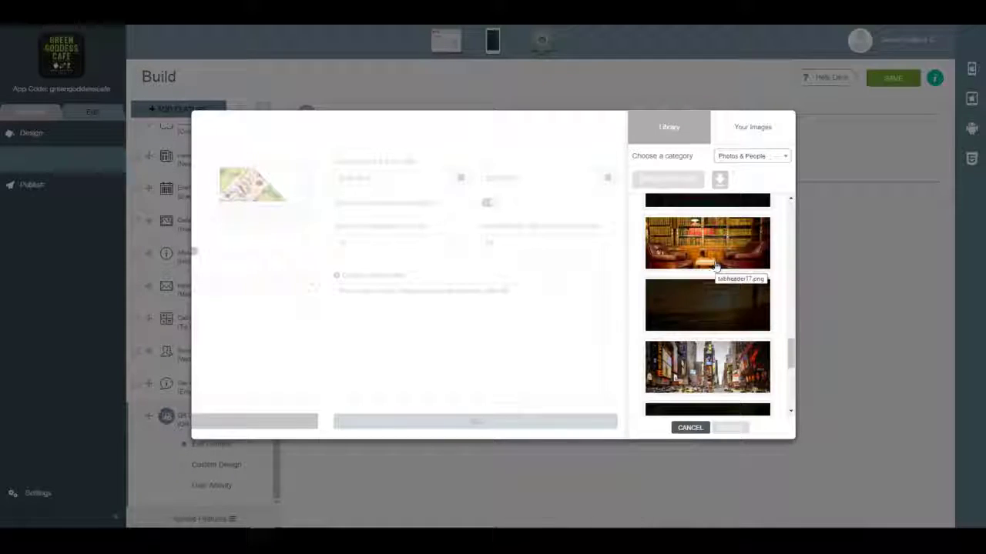
scroll(715, 267, "down", 2)
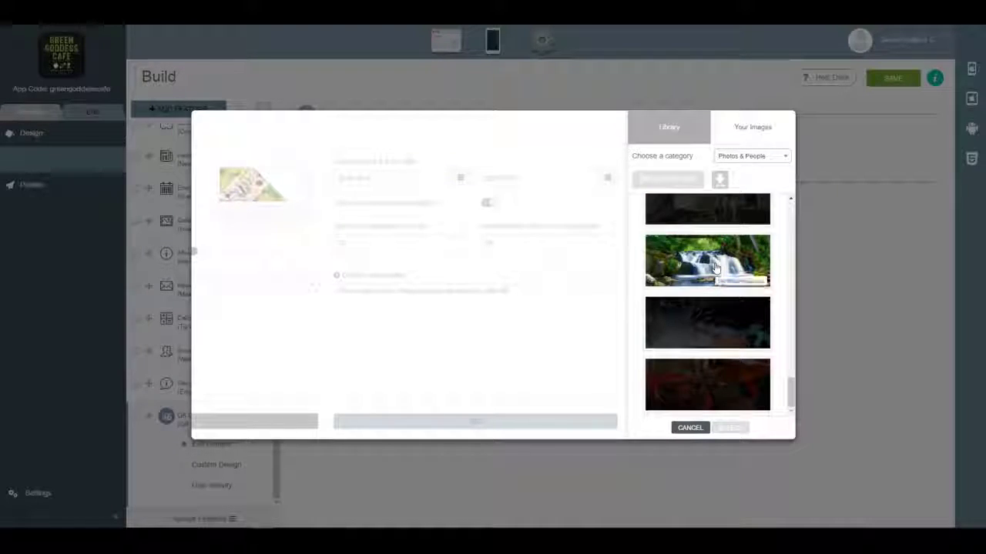
scroll(717, 277, "up", 3)
scroll(713, 269, "up", 10)
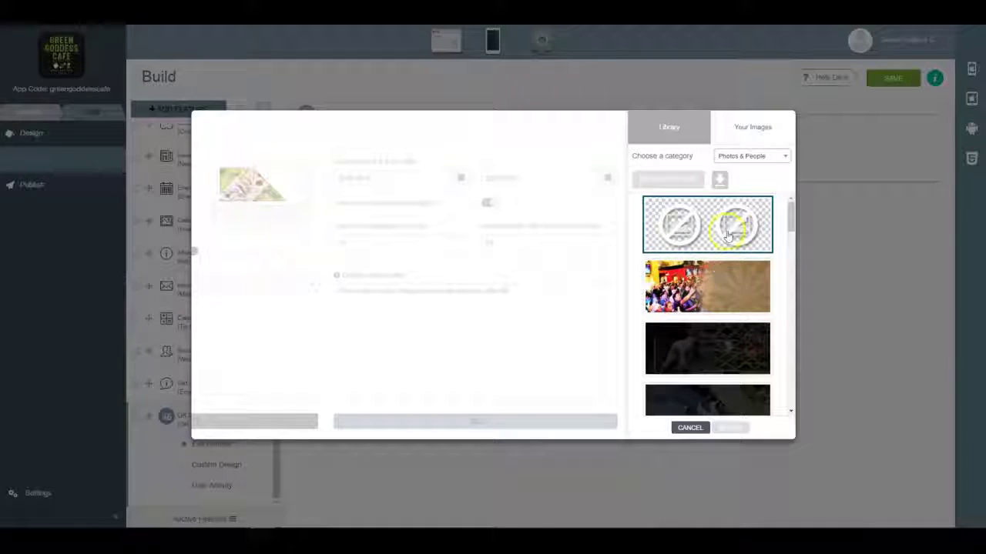
left_click(741, 157)
left_click(746, 183)
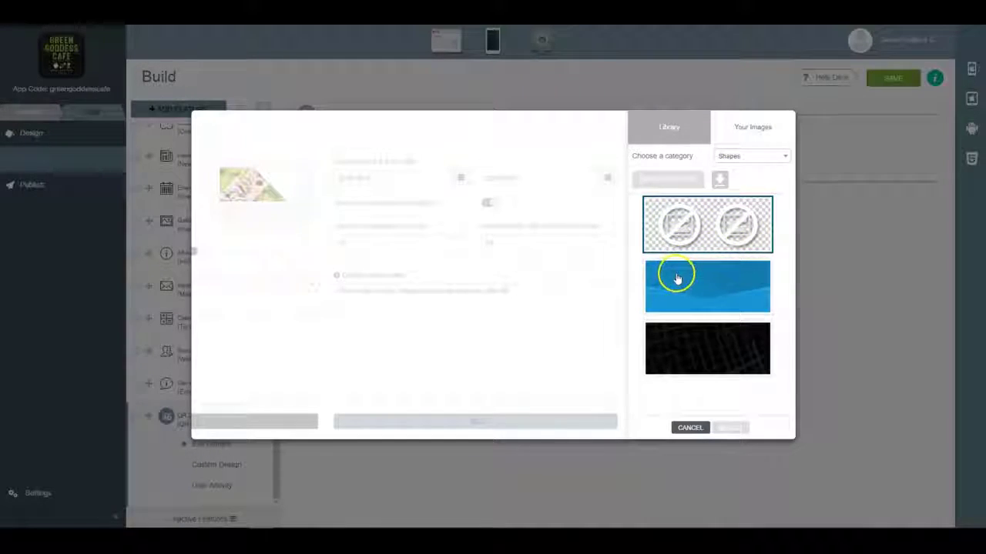
left_click(729, 160)
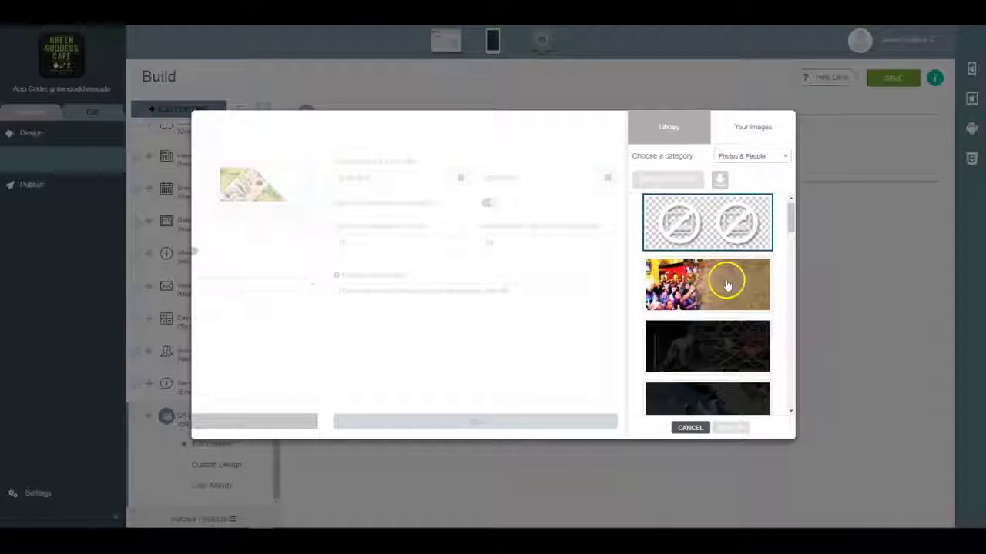
scroll(727, 281, "down", 3)
scroll(726, 282, "down", 2)
scroll(709, 275, "up", 1)
scroll(701, 254, "up", 1)
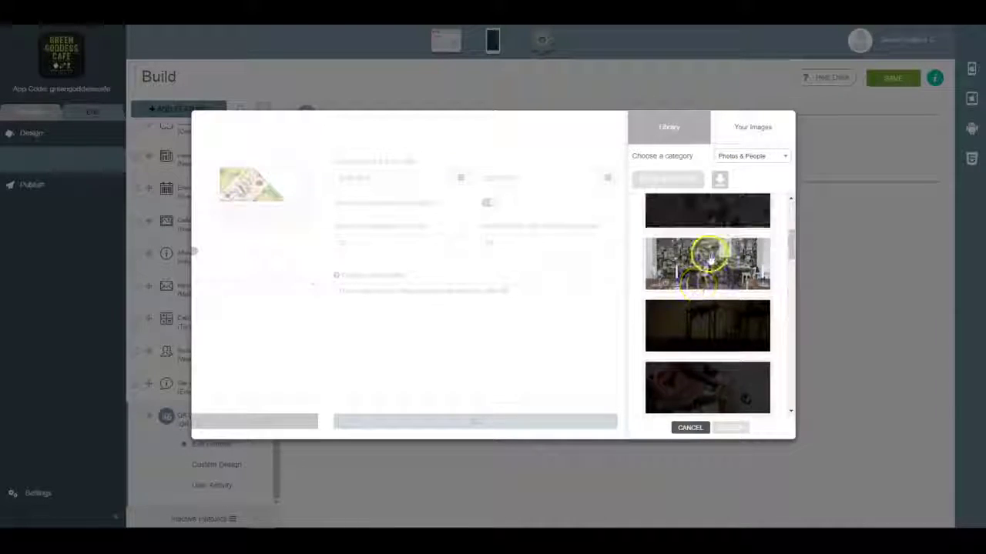
left_click(713, 259)
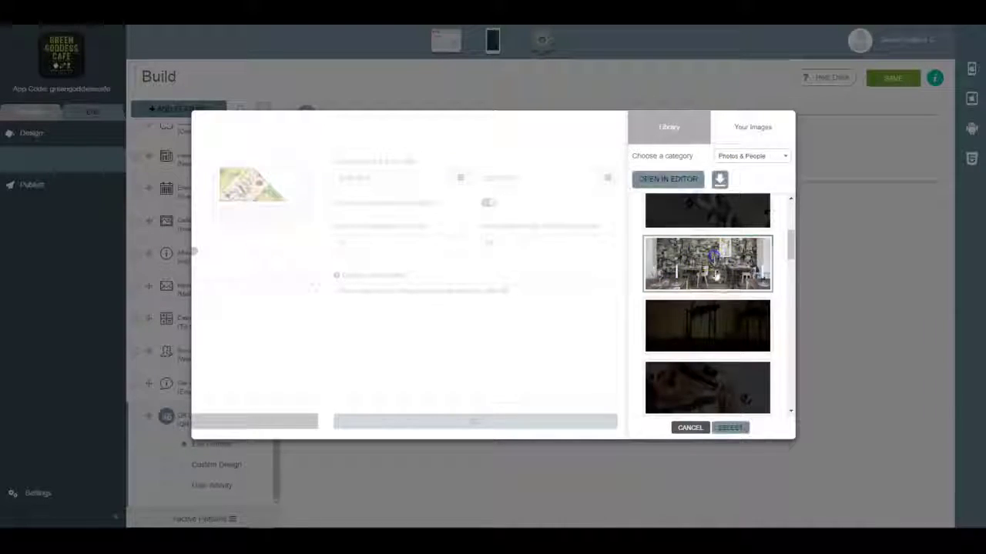
left_click(729, 428)
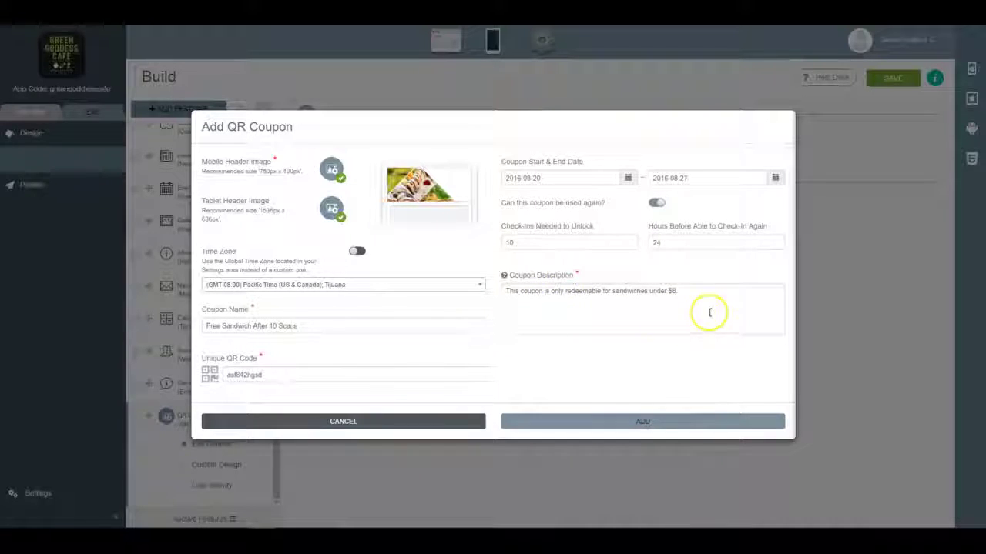
Add the coupon to QR Coupons and inspect its enlarged QR code
left_click(633, 423)
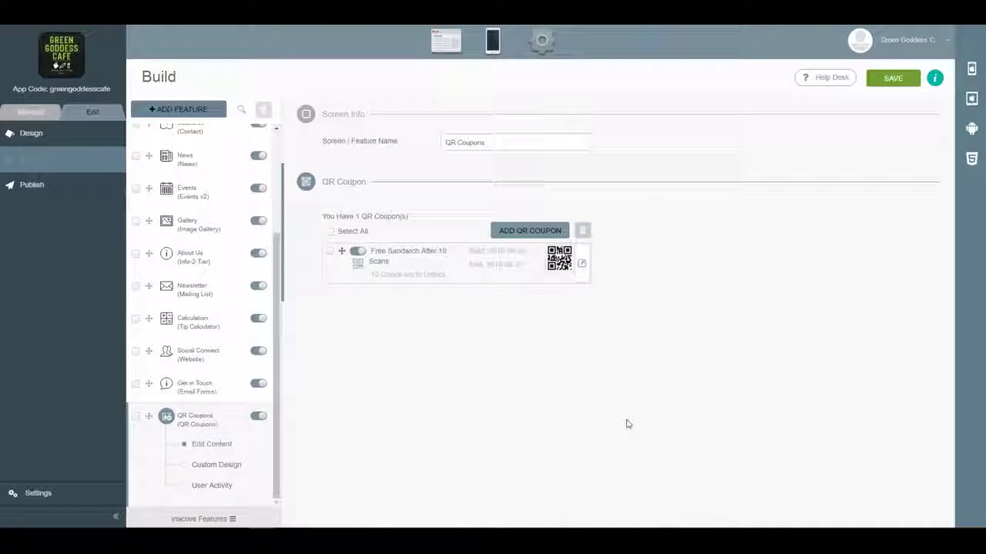
left_click(415, 302)
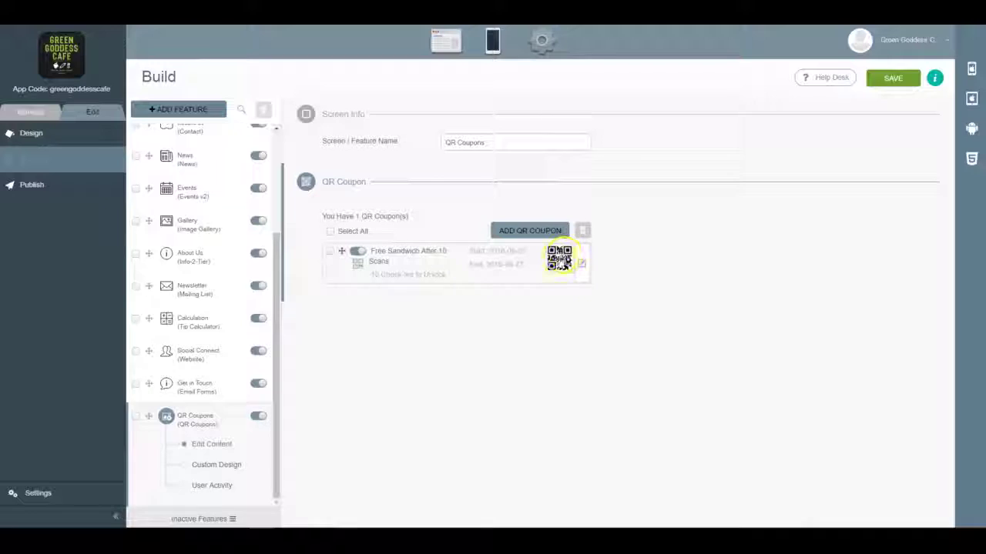
left_click(562, 264)
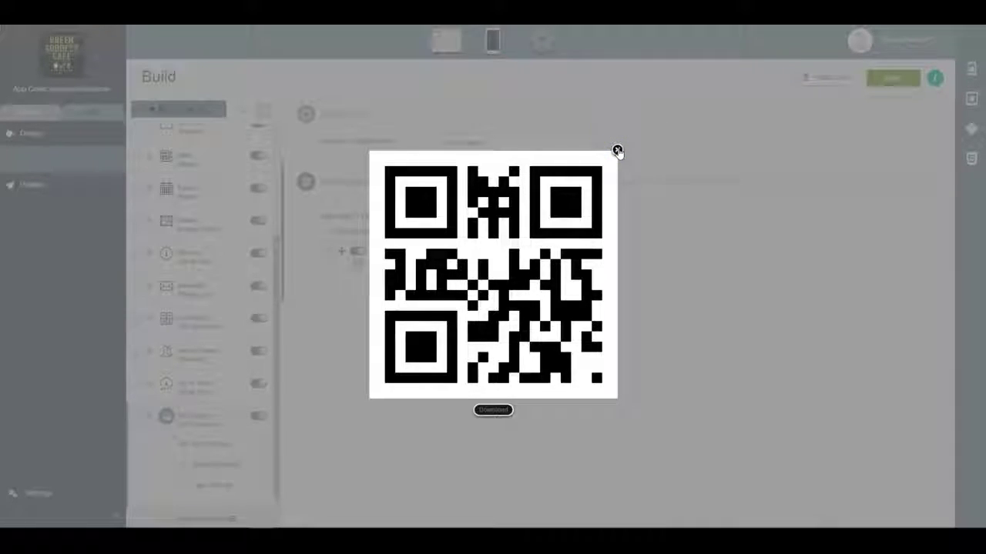
left_click(618, 148)
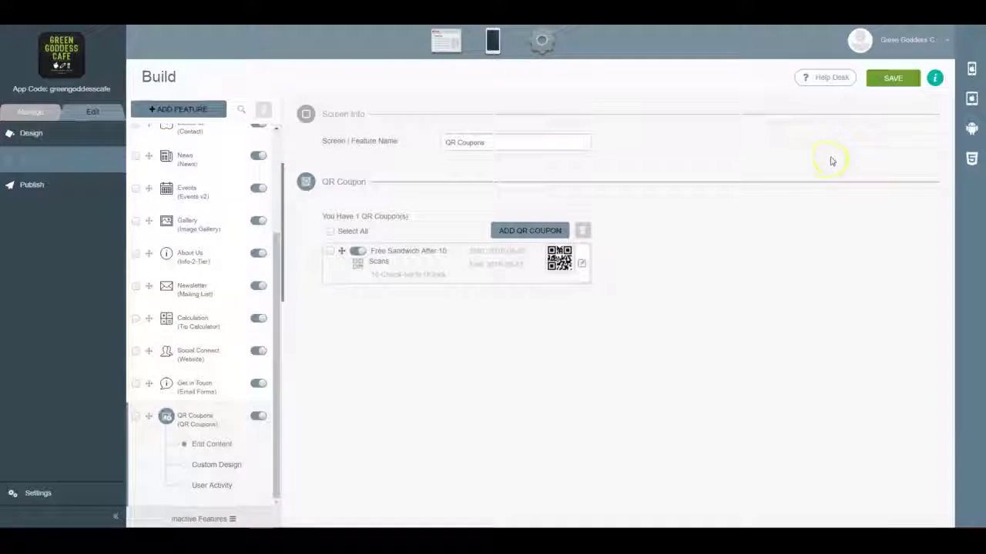
Preview the app in the phone preview, then close it
left_click(972, 69)
left_click(894, 194)
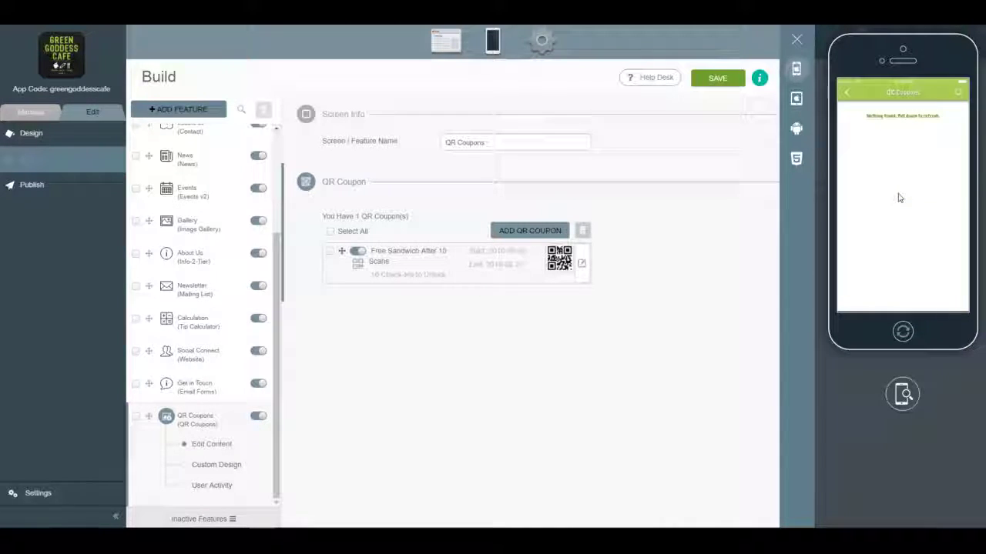
left_click(847, 94)
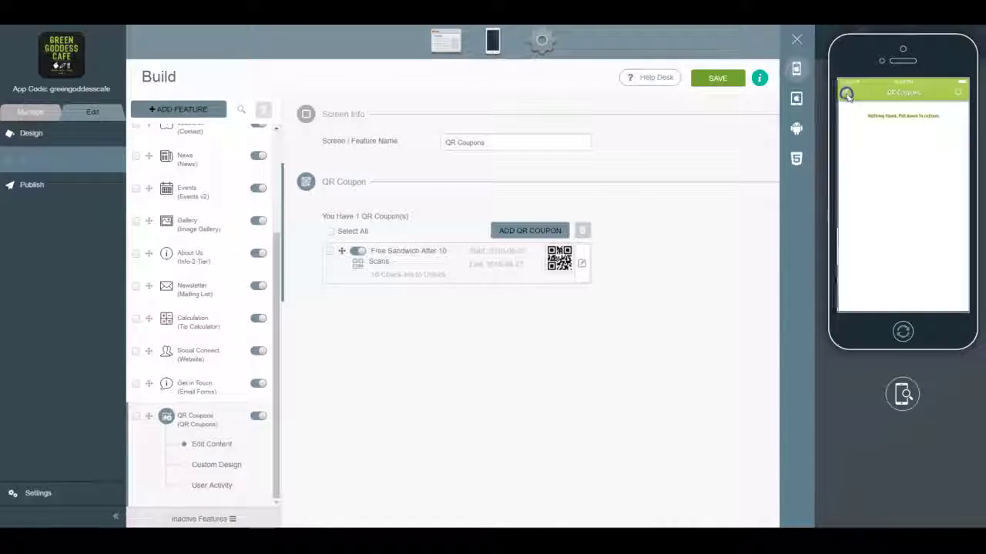
left_click(796, 39)
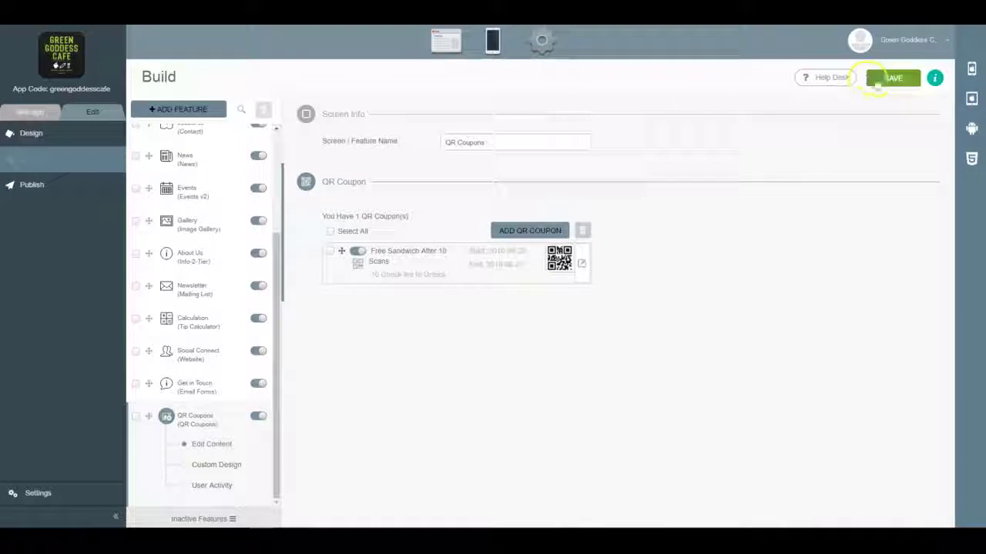
Save the build settings and relaunch the app in the phone preview
left_click(875, 84)
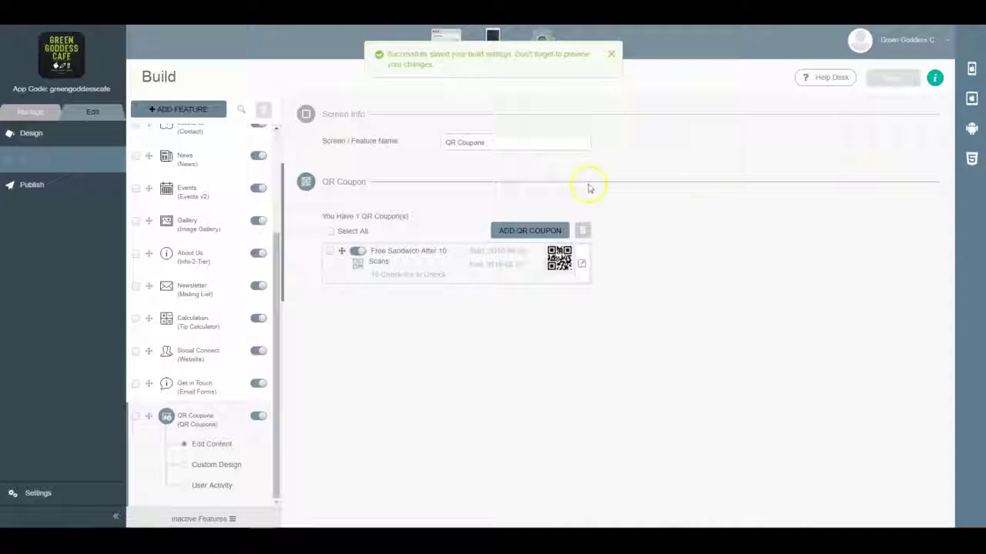
left_click(972, 69)
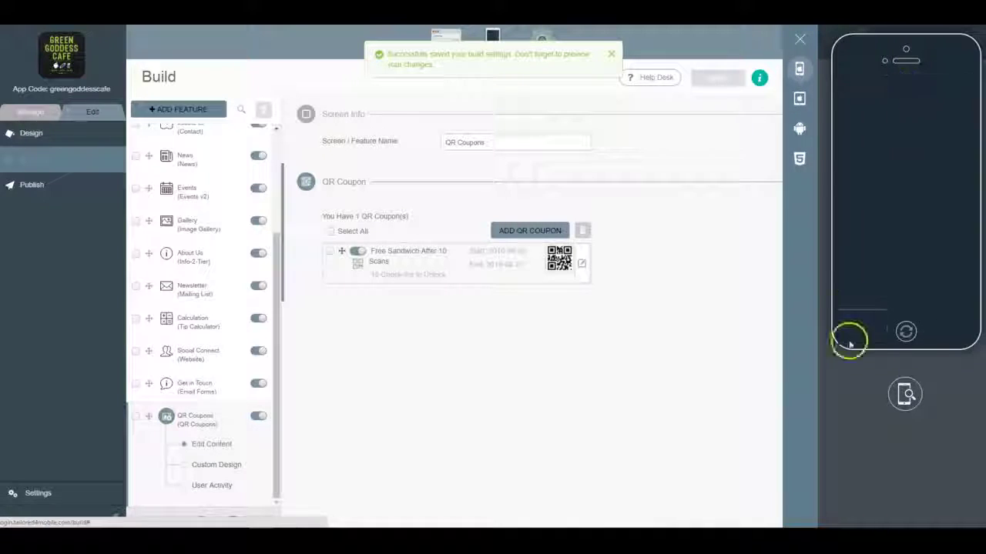
left_click(902, 194)
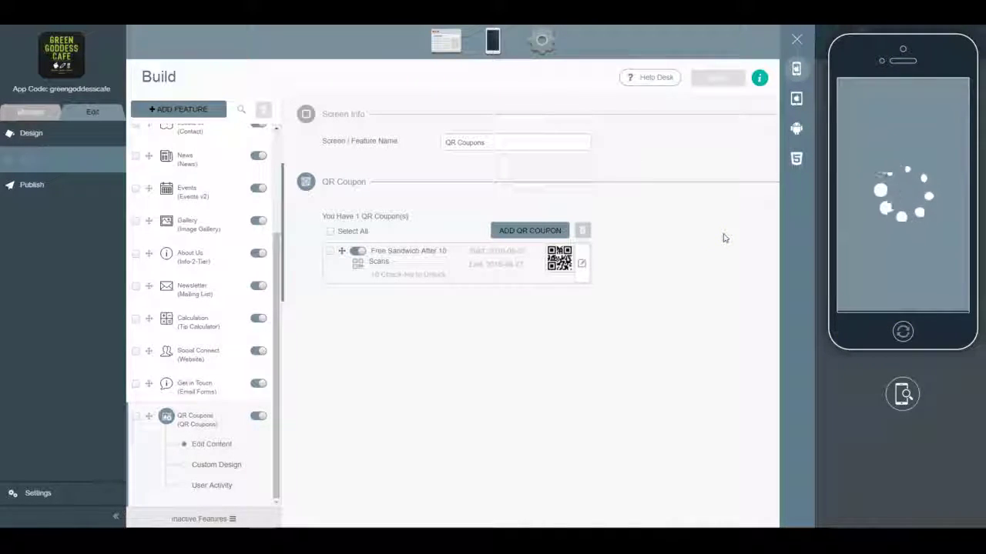
Open the Free Sandwich coupon in the phone preview and try checking in, dismissing the No Camera alert
left_click(759, 222)
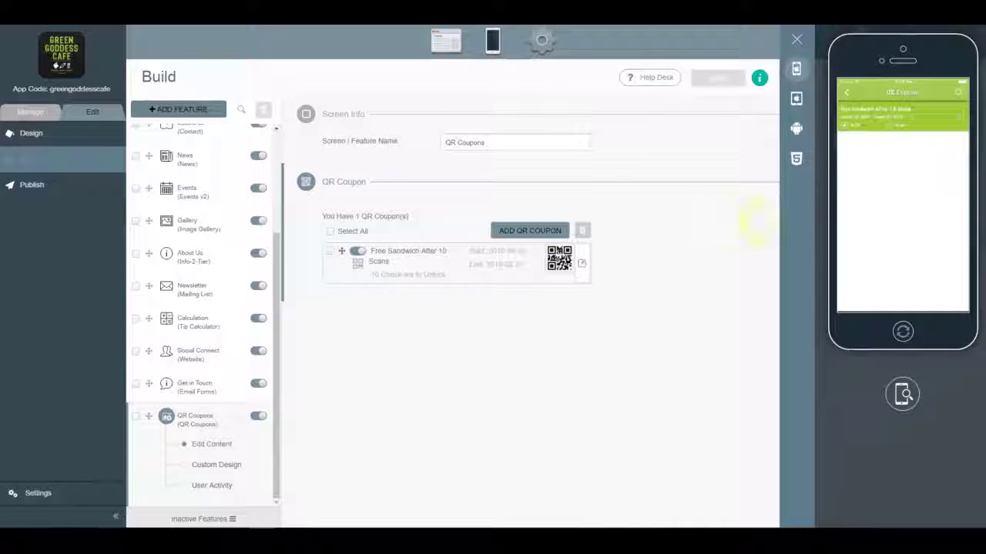
left_click(928, 117)
left_click(941, 190)
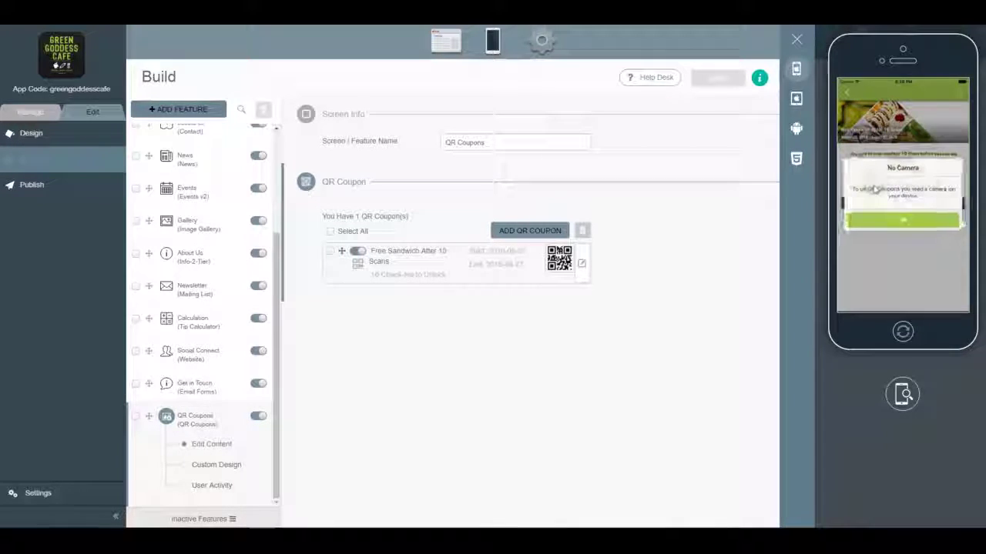
left_click(886, 221)
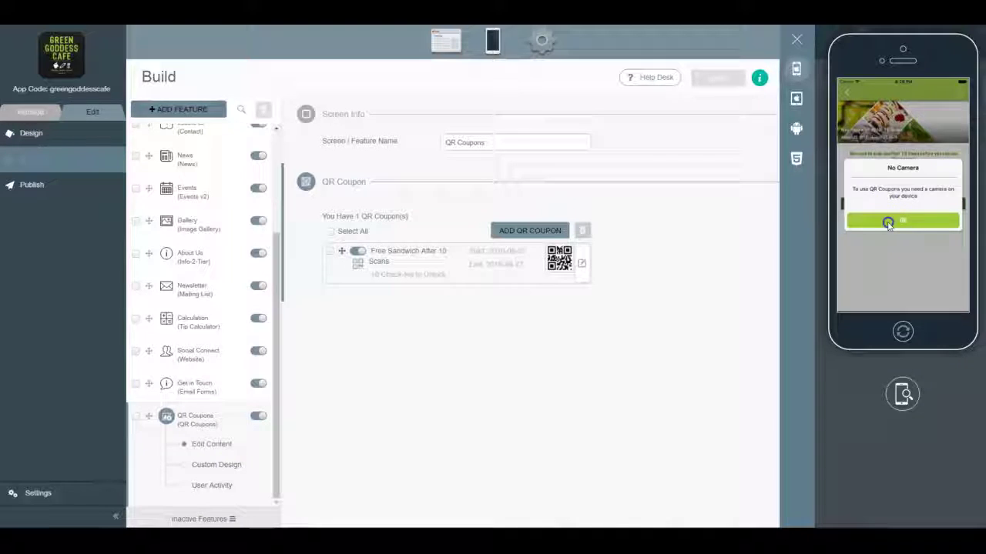
left_click(863, 204)
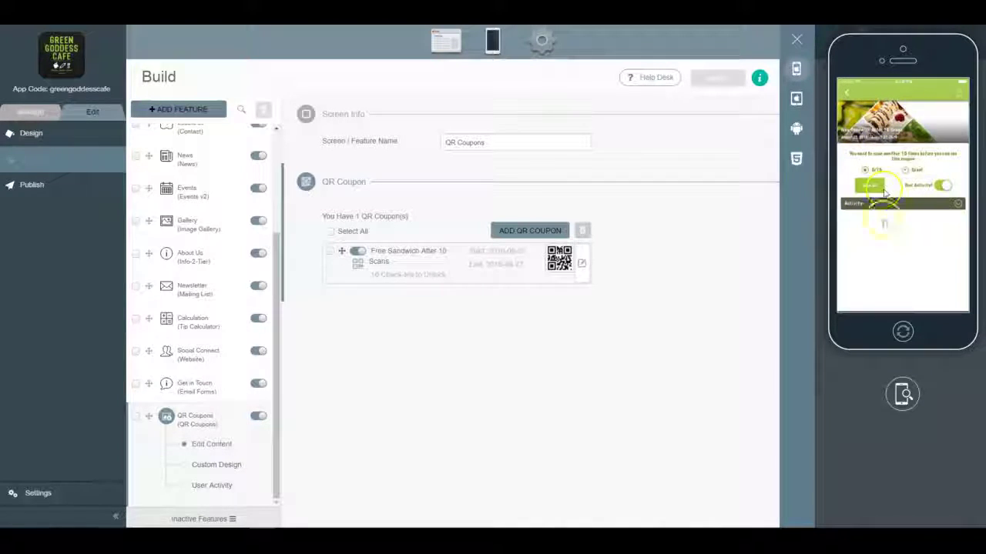
left_click(872, 187)
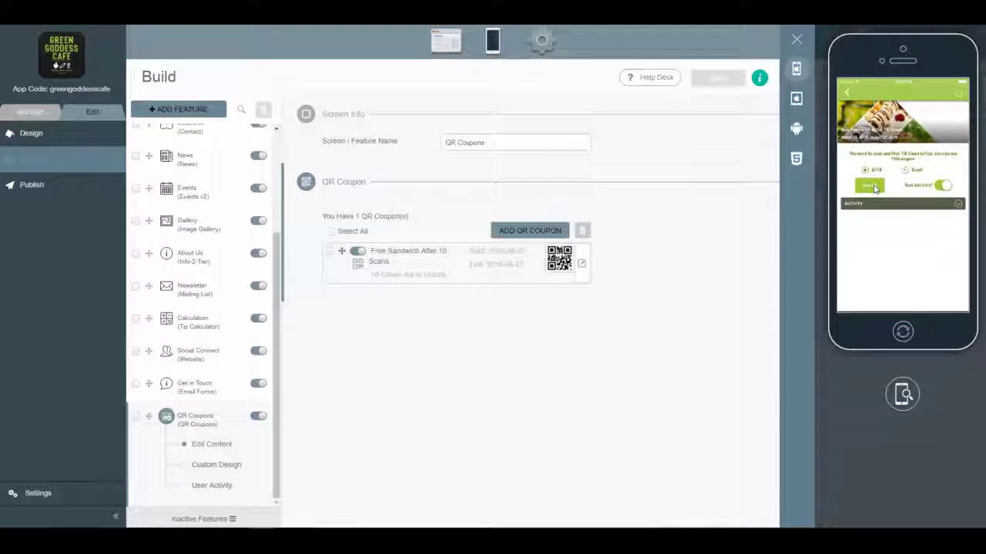
left_click(874, 188)
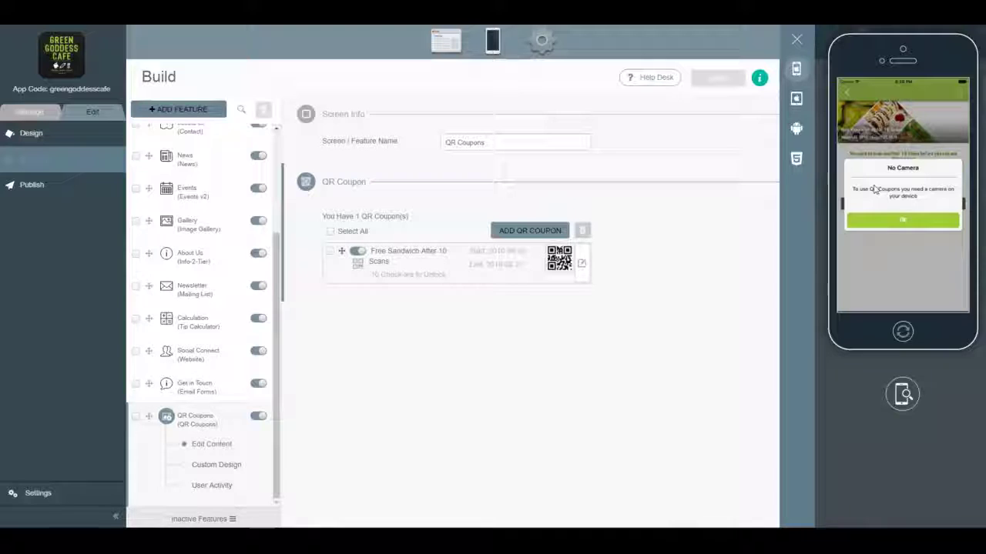
View the coupon's enlarged QR code and check-in progress counter, then close the phone preview
left_click(542, 220)
left_click(560, 262)
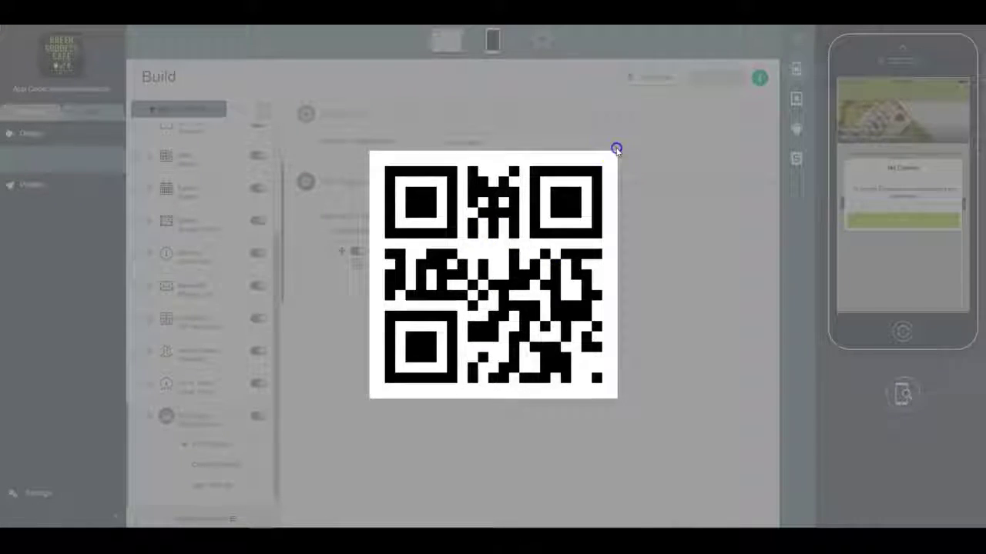
left_click(906, 225)
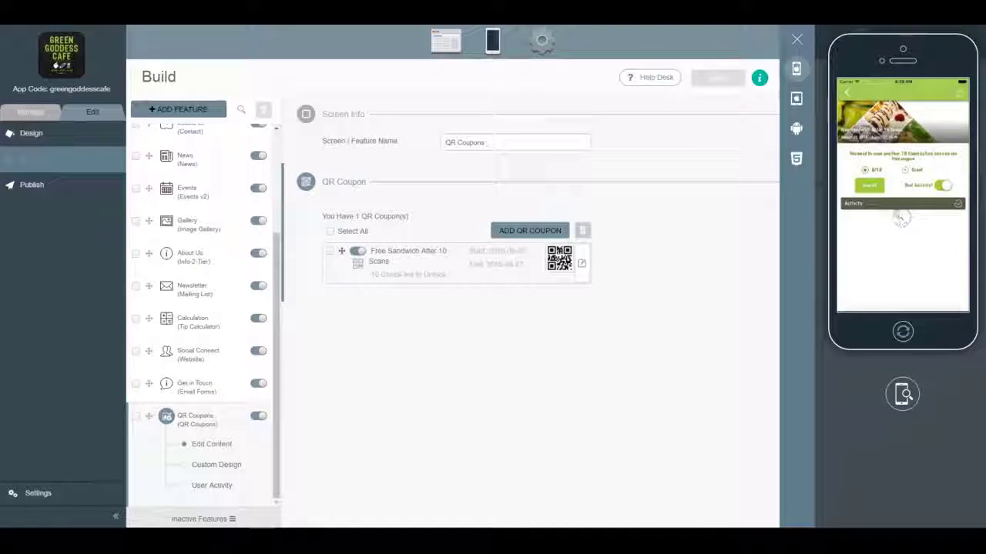
left_click(872, 178)
left_click(892, 165)
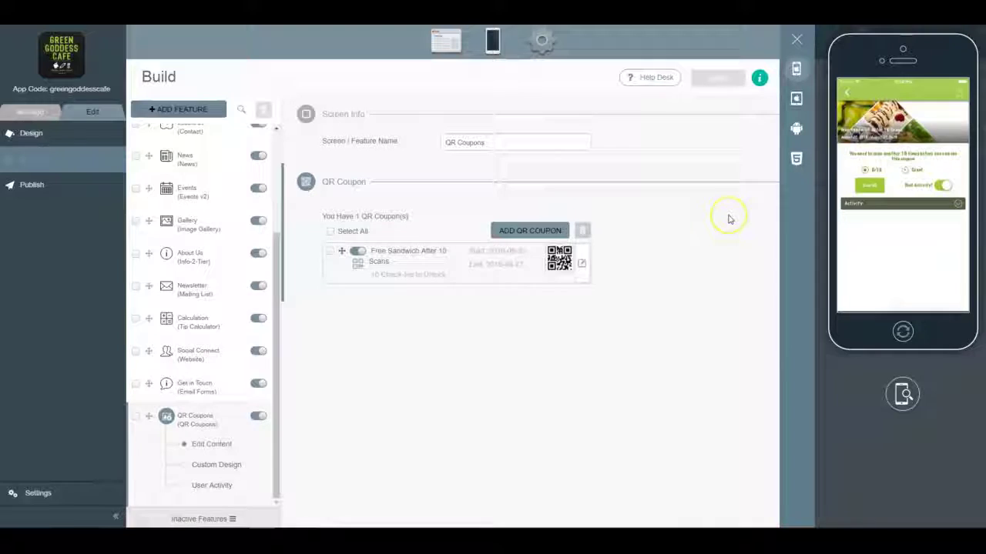
left_click(797, 40)
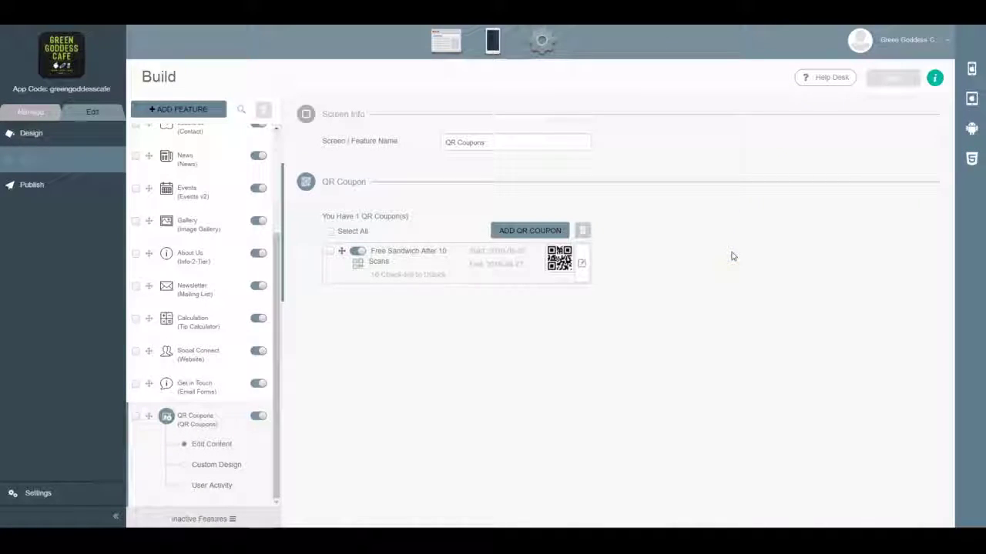